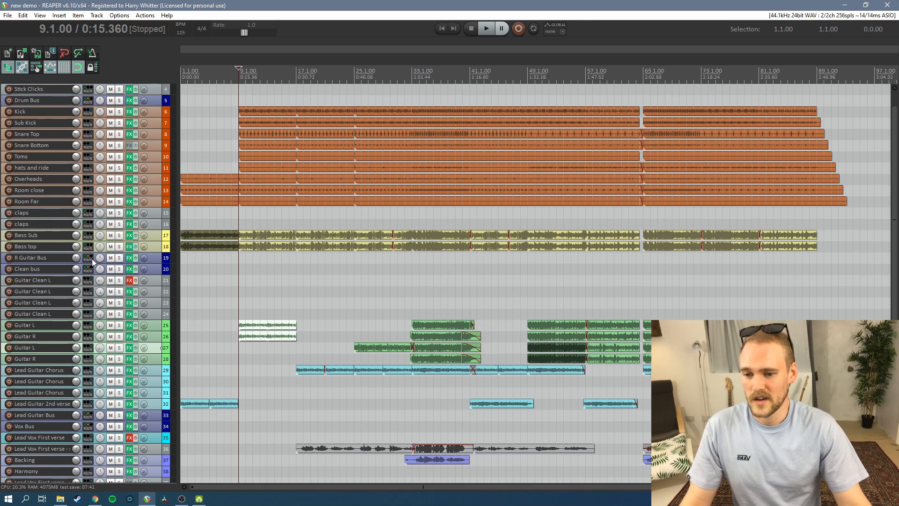
Delete all audio items on the drum tracks from Kick through Room Far
scroll(92, 262, up, 1)
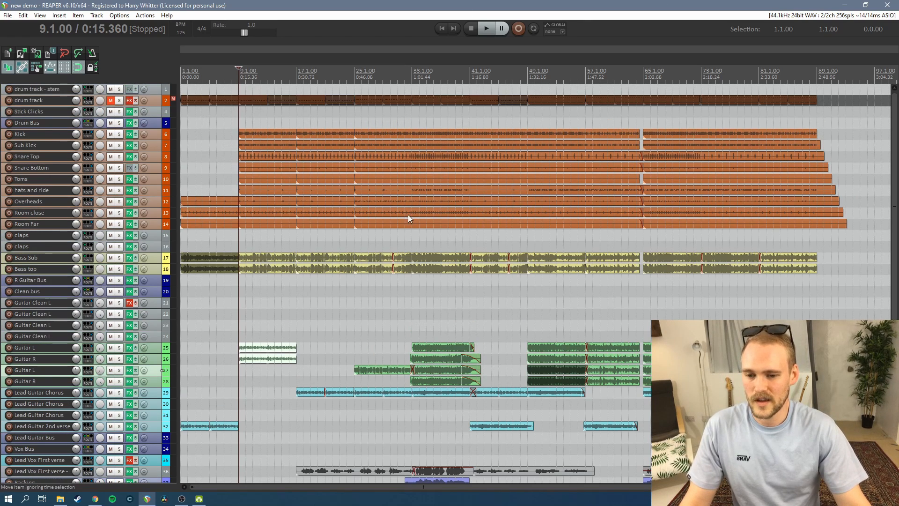
drag(207, 126, 782, 233)
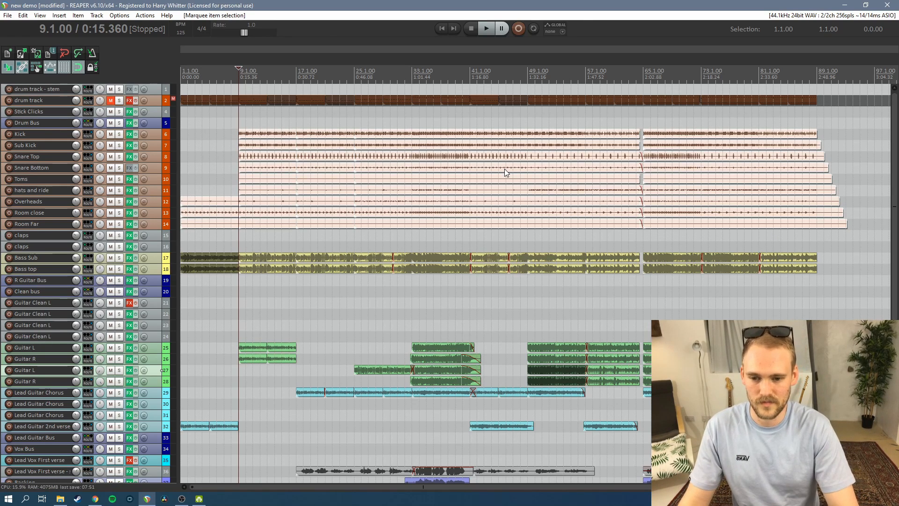
key(Delete)
Unmute the drum track and re-enable its bypassed Kontakt effect
click(111, 100)
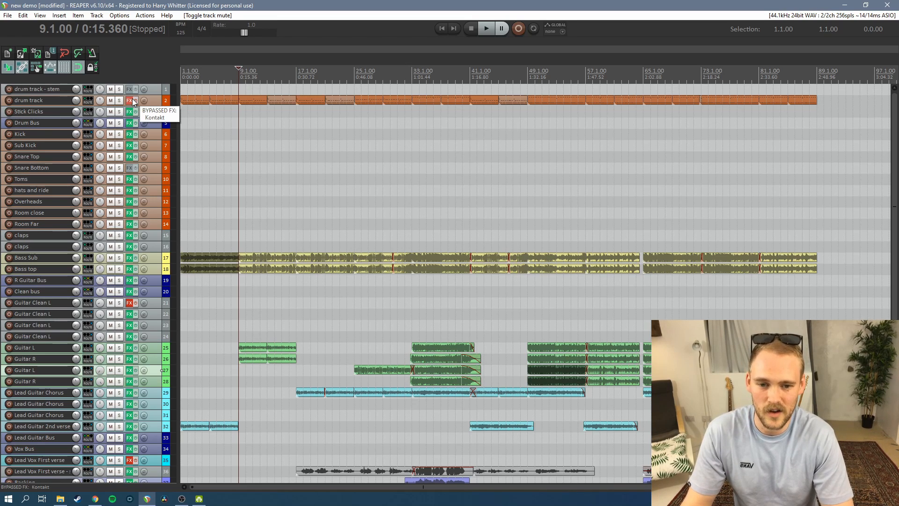
click(132, 101)
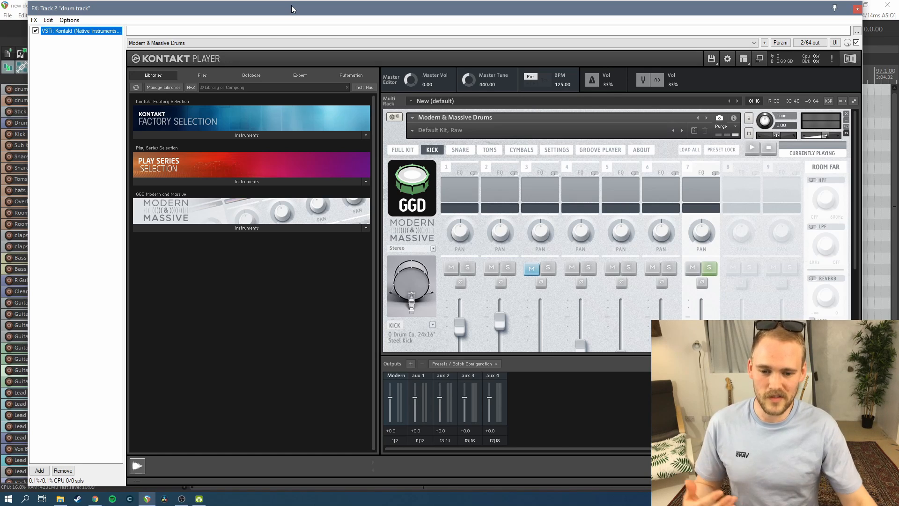
Turn off solo on the Room Far channel of the kick mixer in Modern & Massive Drums
click(709, 267)
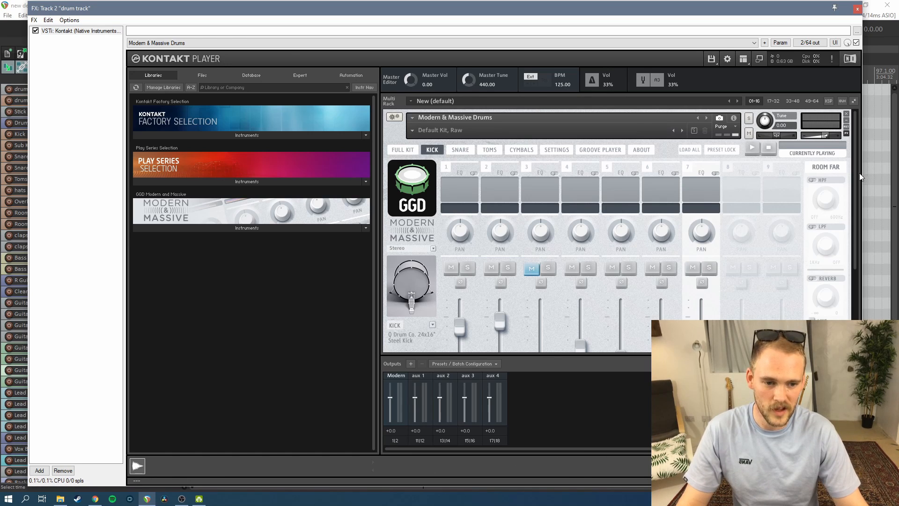
drag(854, 170, 845, 133)
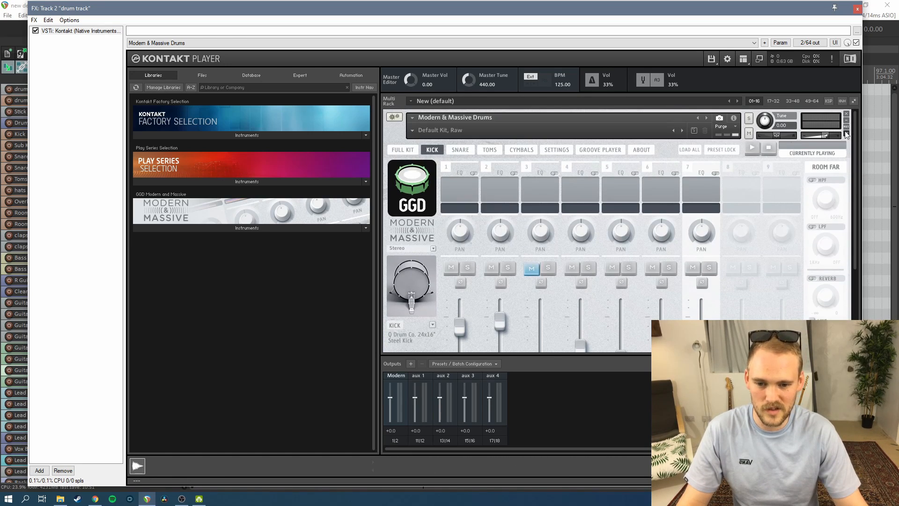
Look through the Full Kit, Kick and Cymbals pages of the Modern & Massive drum library
click(402, 149)
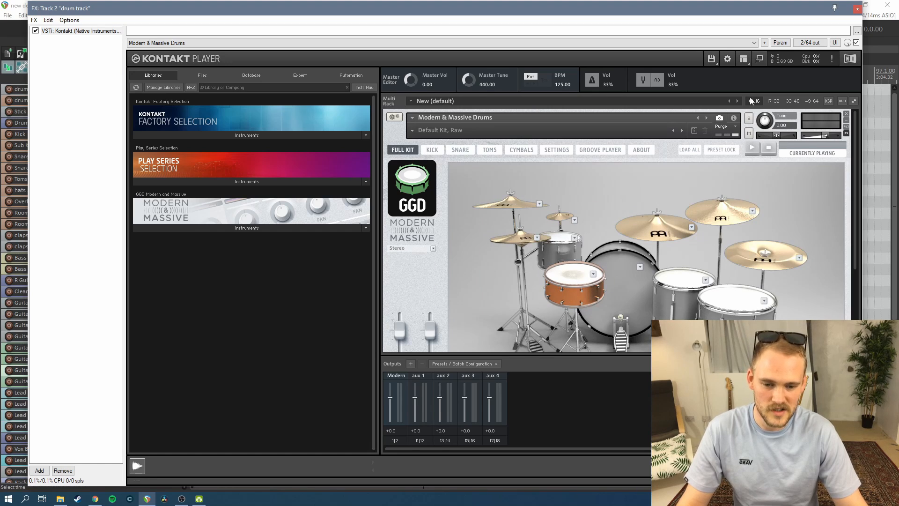
click(432, 149)
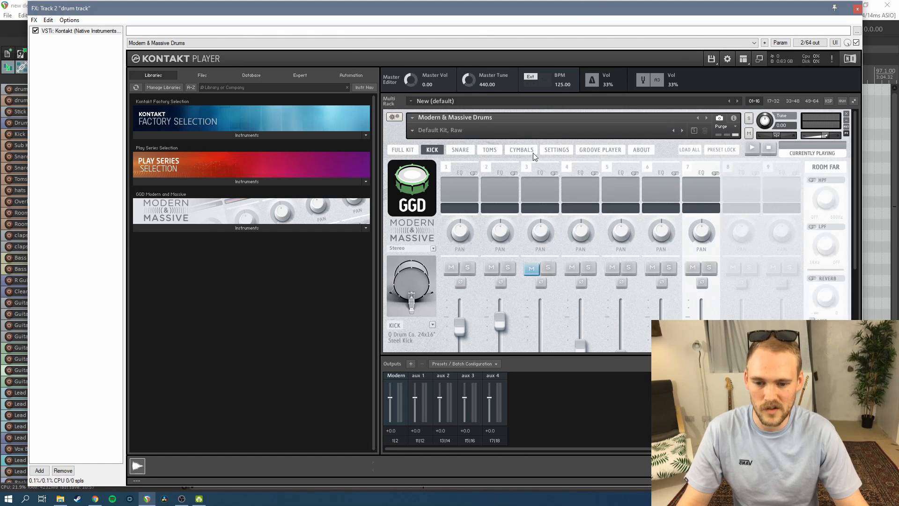
click(521, 149)
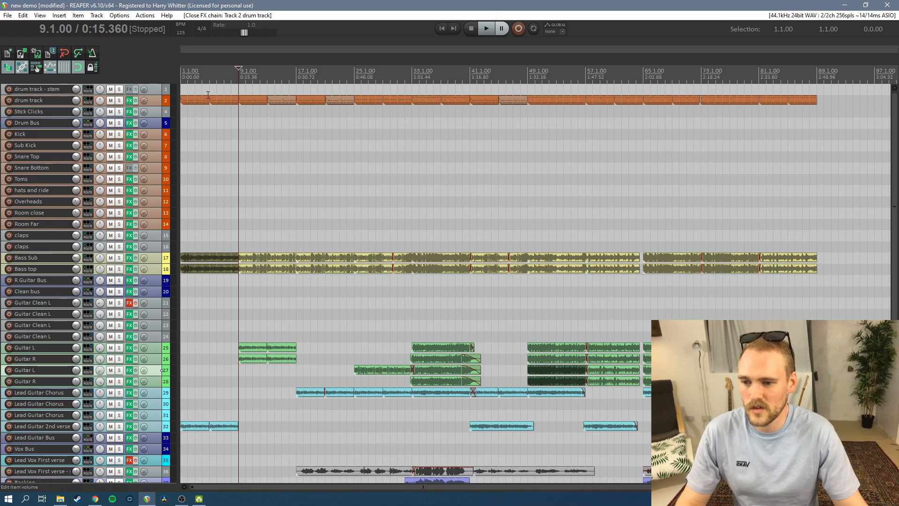
Examine how the MIDI items are arranged along the drum track, from the first item to the one at bar 17
drag(194, 85, 831, 142)
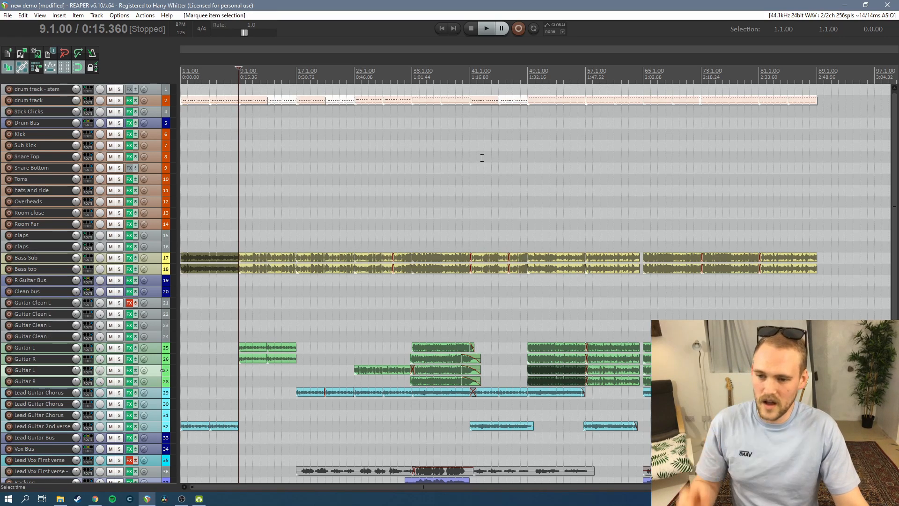
click(378, 158)
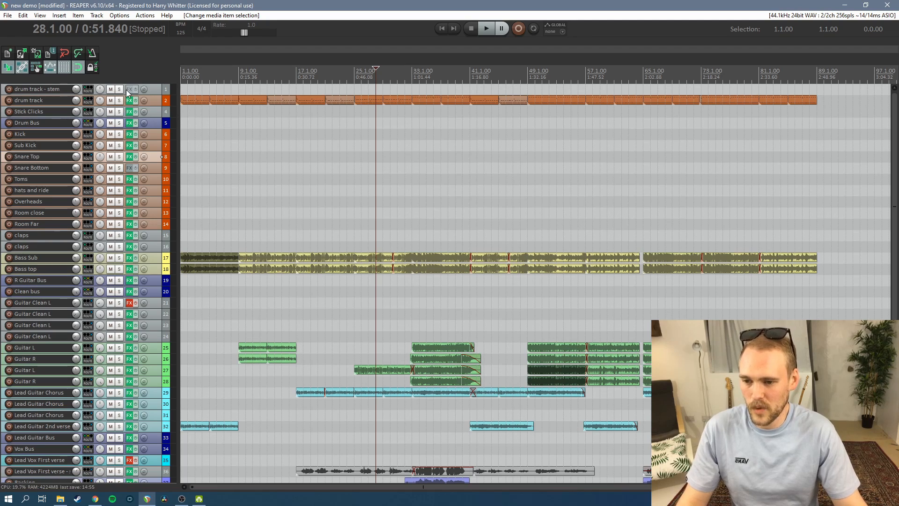
click(190, 100)
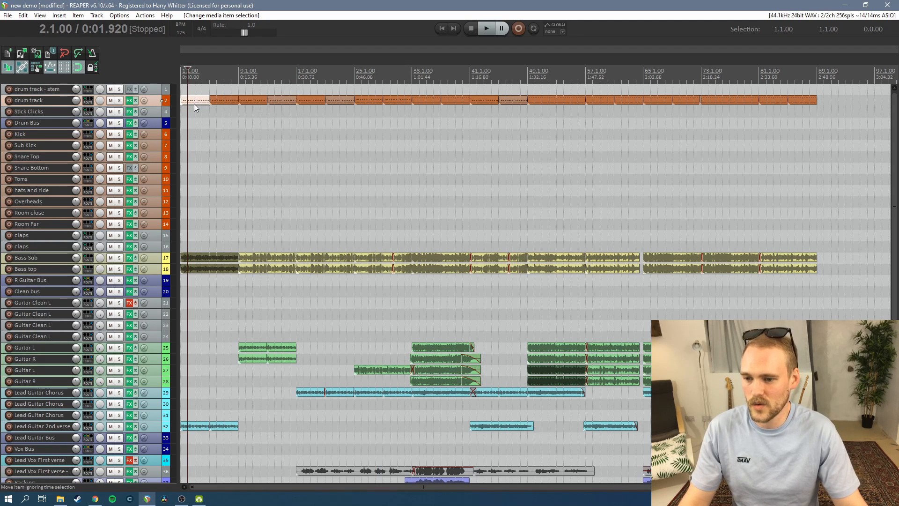
click(222, 100)
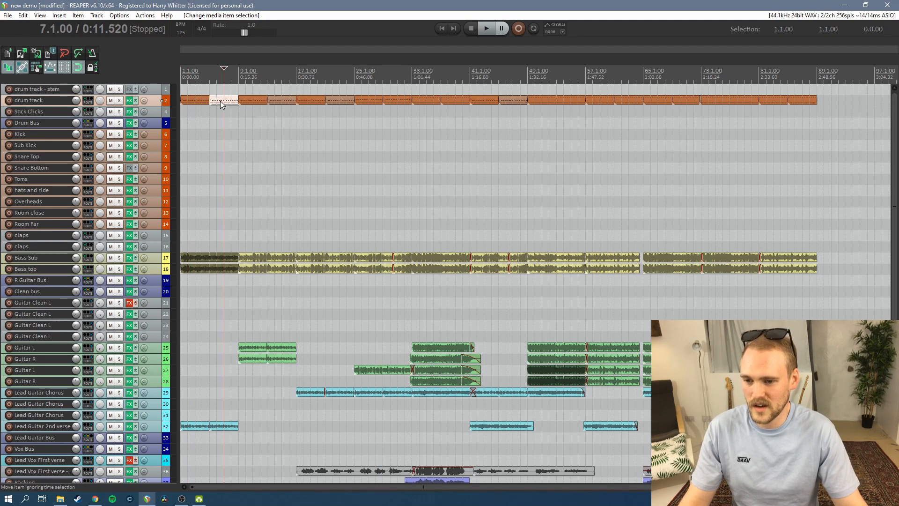
click(253, 101)
click(289, 101)
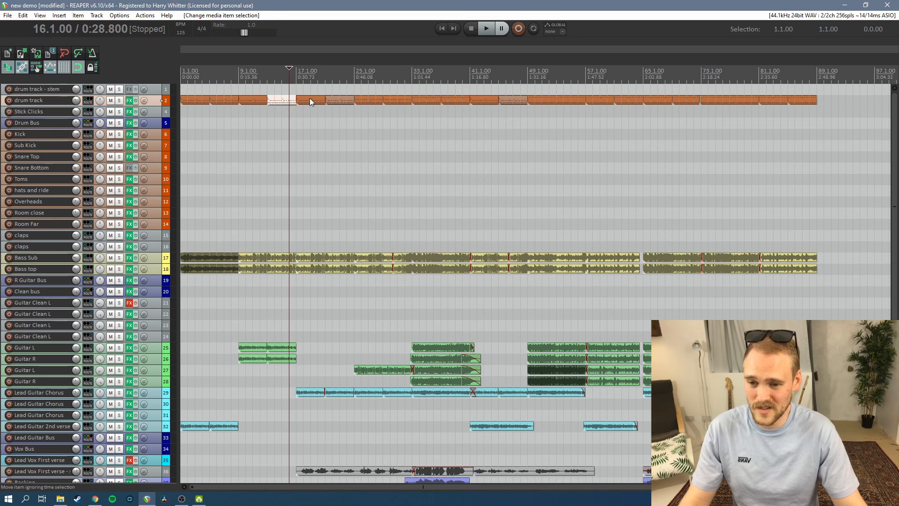
click(310, 100)
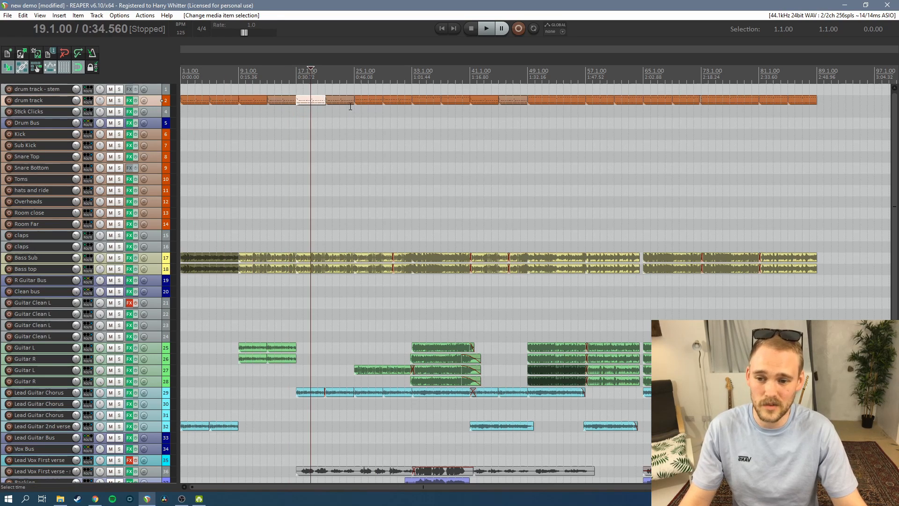
Open the first MIDI item on the drum track for note editing
click(196, 101)
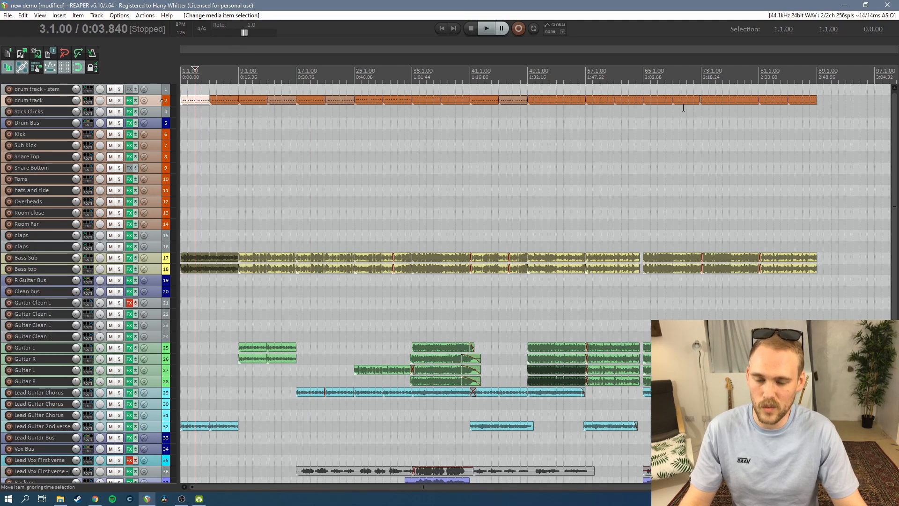
double_click(204, 100)
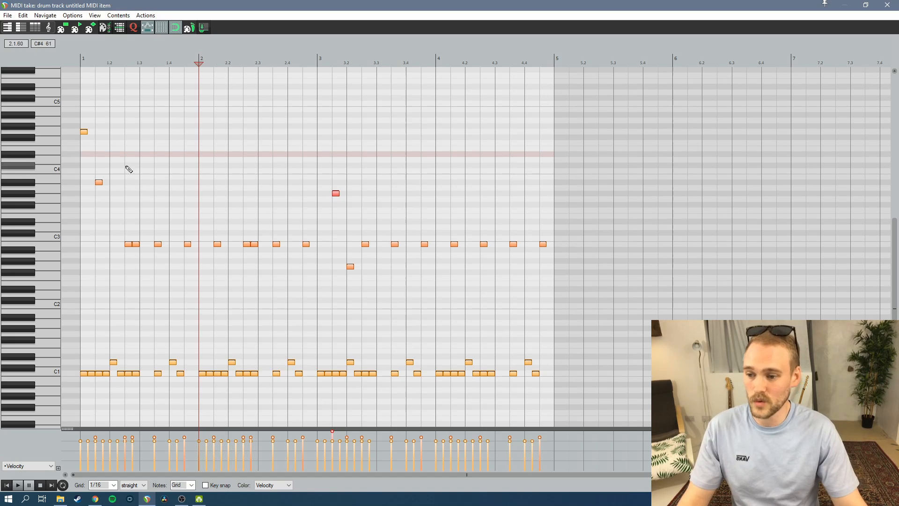
click(220, 141)
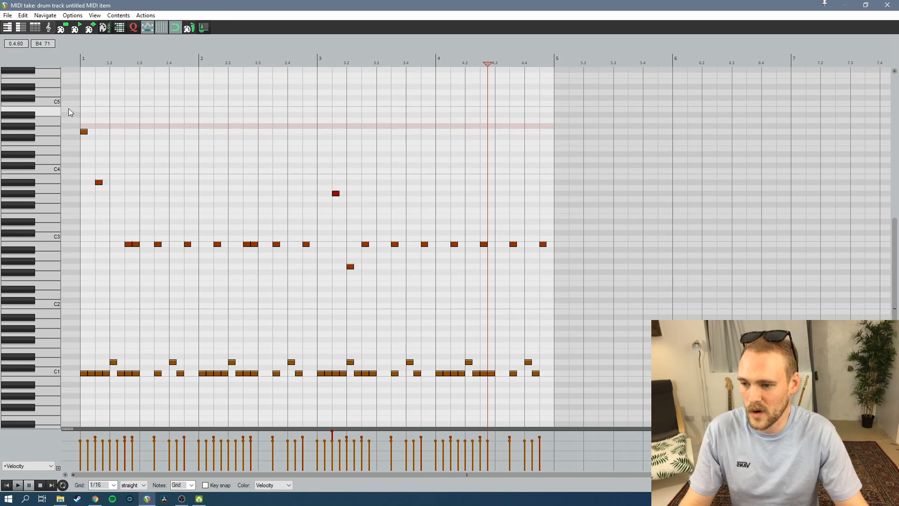
Try humanizing all notes of the first drum item with 50% timing and 50% velocity
drag(70, 106, 560, 399)
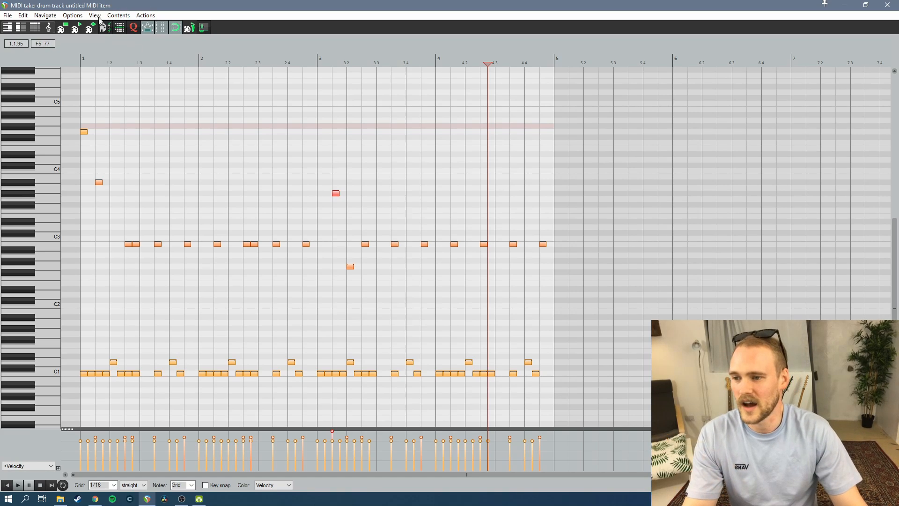
click(23, 16)
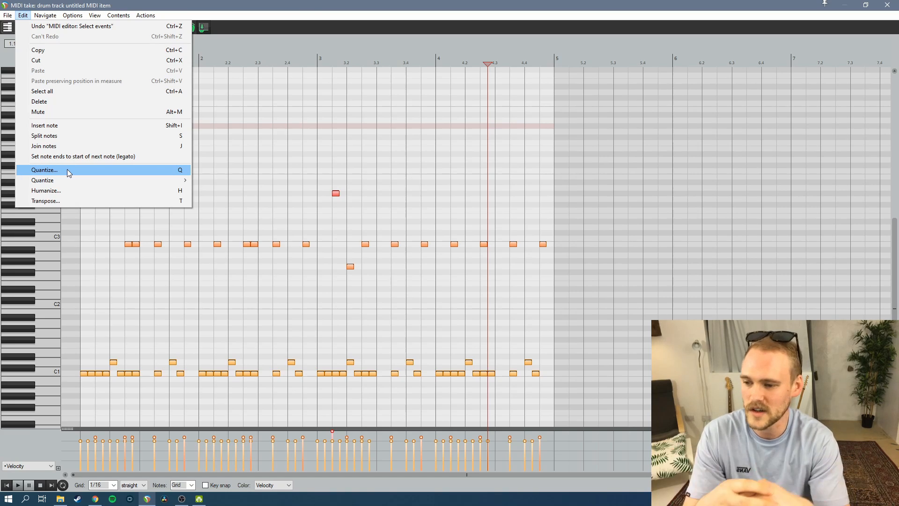
click(71, 192)
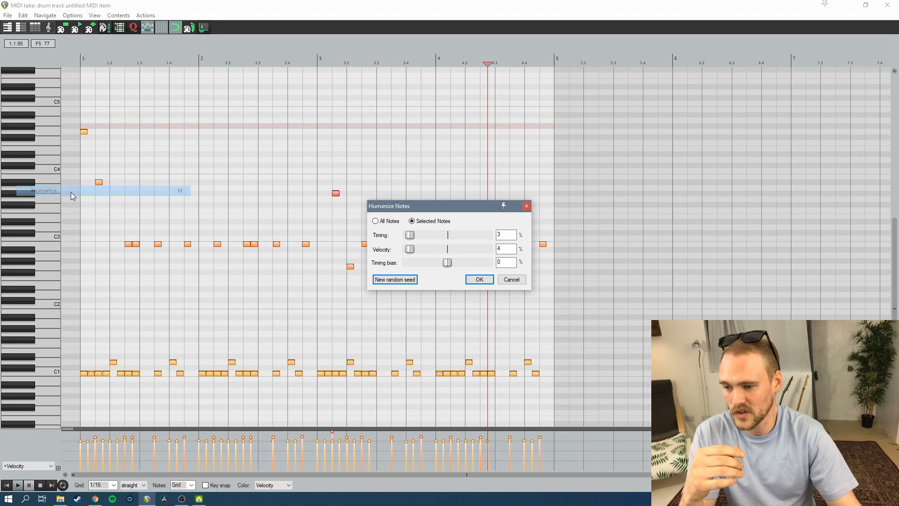
double_click(501, 234)
text(50)
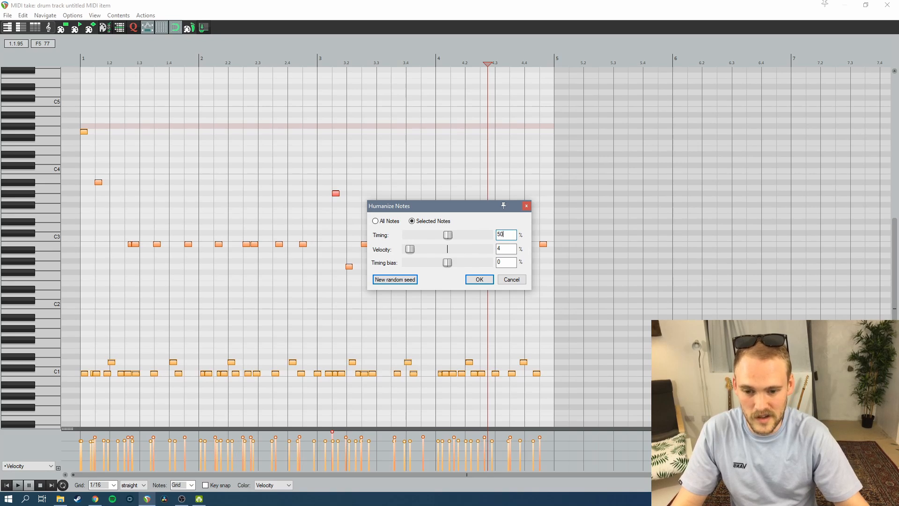
key(Tab)
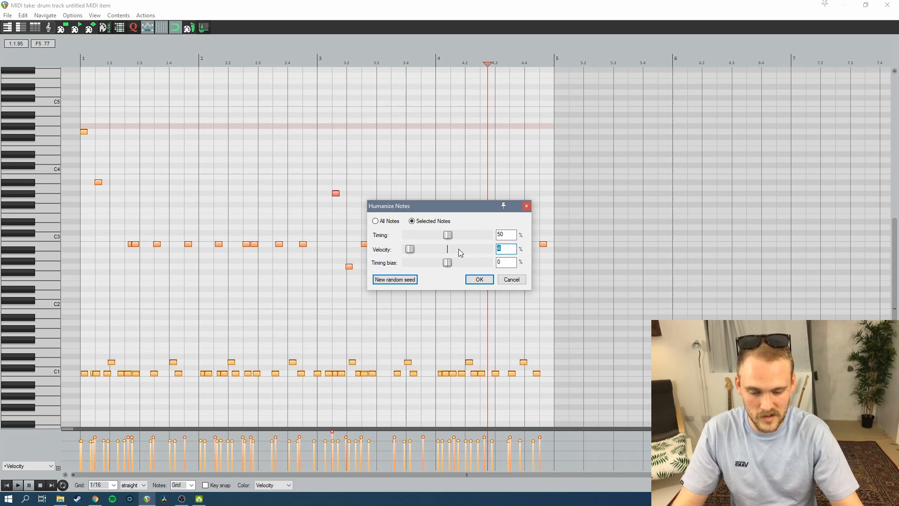
text(50)
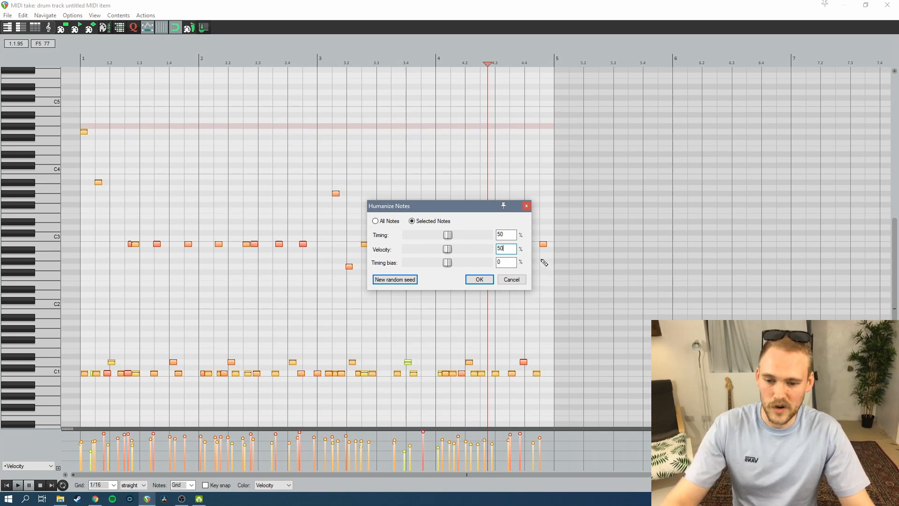
click(511, 280)
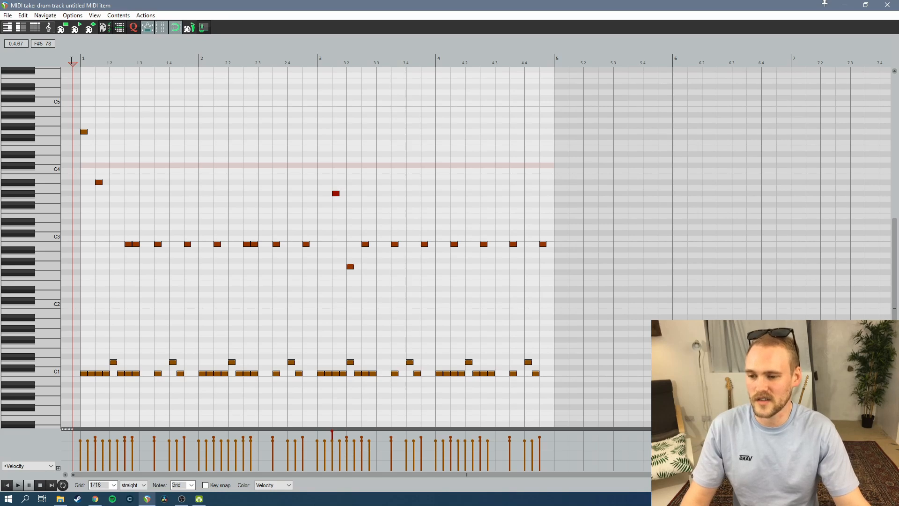
Play back the first drum item from before bar 1 to hear its programmed velocities
key(space)
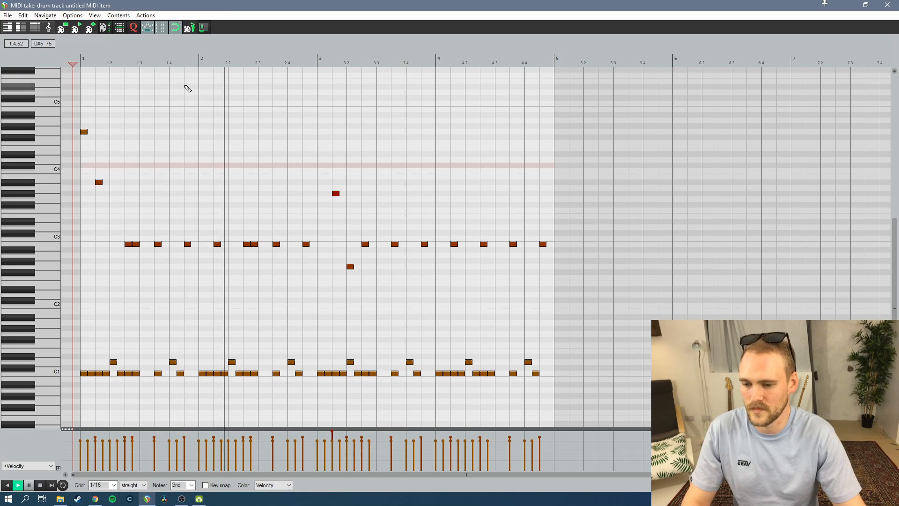
key(space)
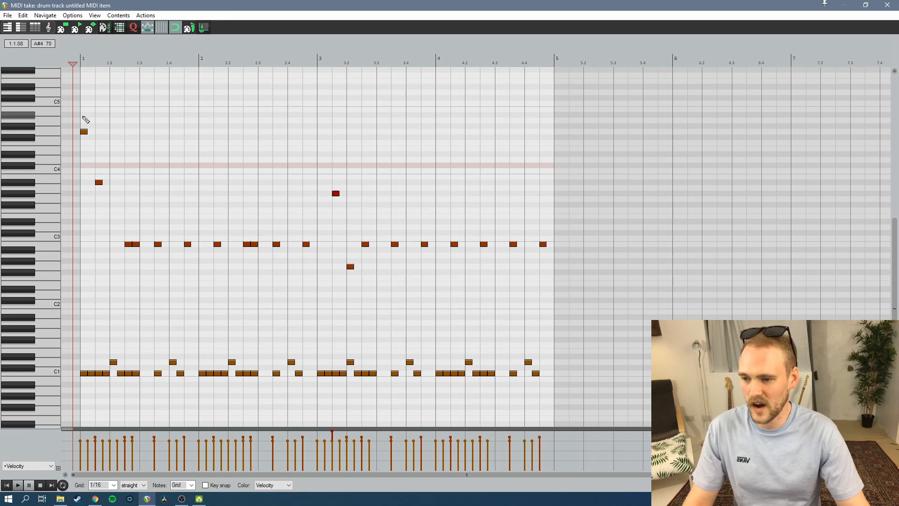
Set the velocity of all notes in the first drum item to the maximum of 127 and play the result back
drag(83, 117, 616, 421)
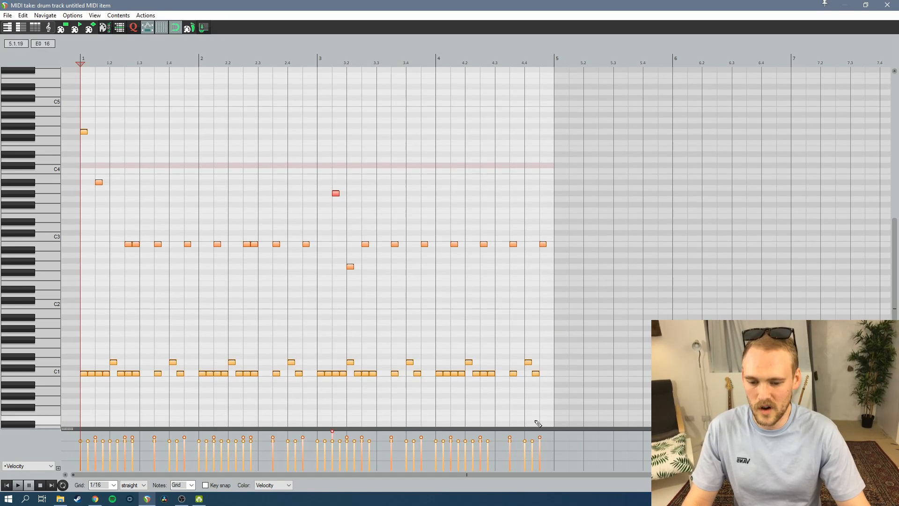
right_click(439, 337)
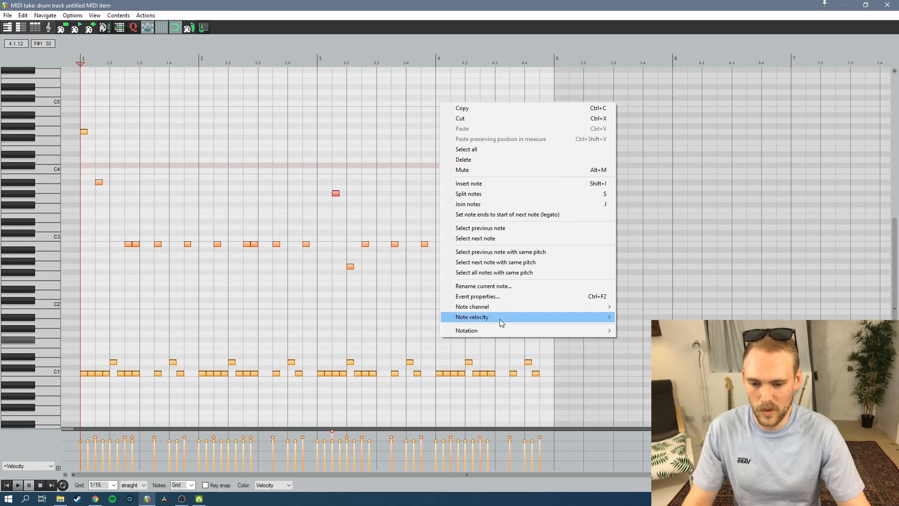
mouse_move(499, 317)
mouse_move(649, 350)
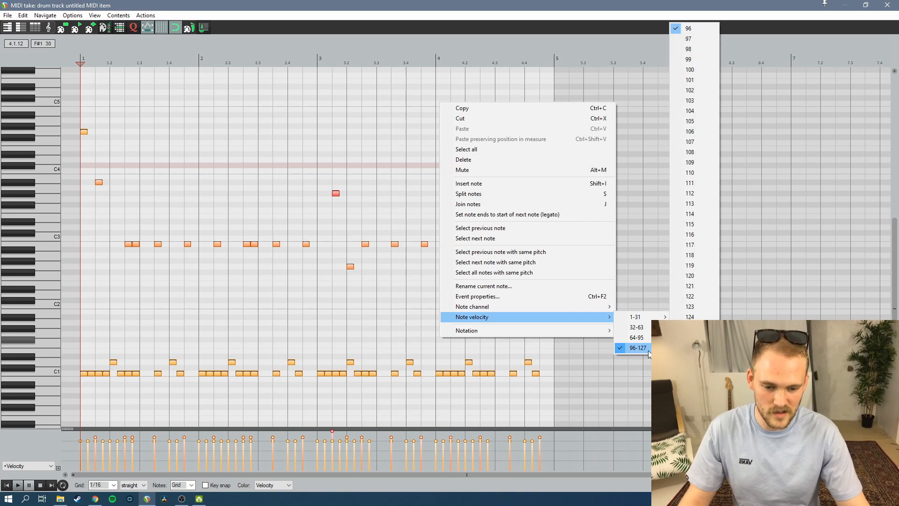
click(690, 347)
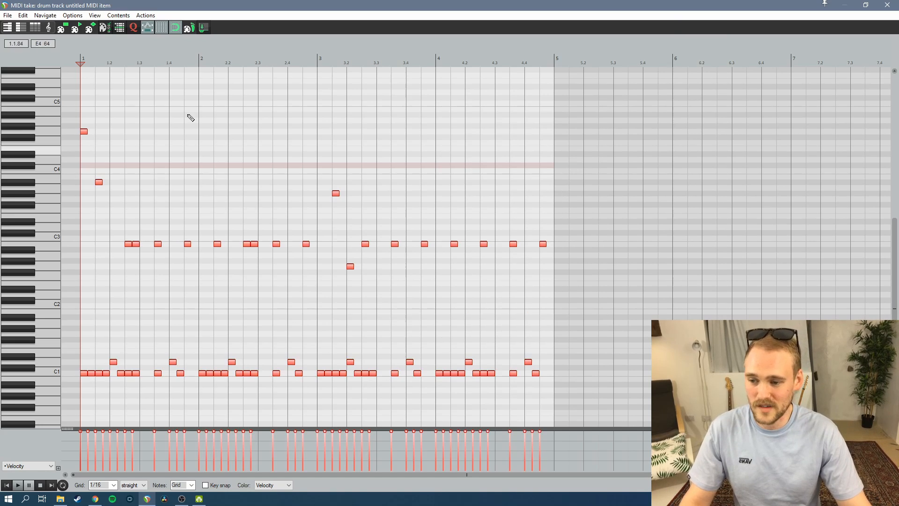
key(space)
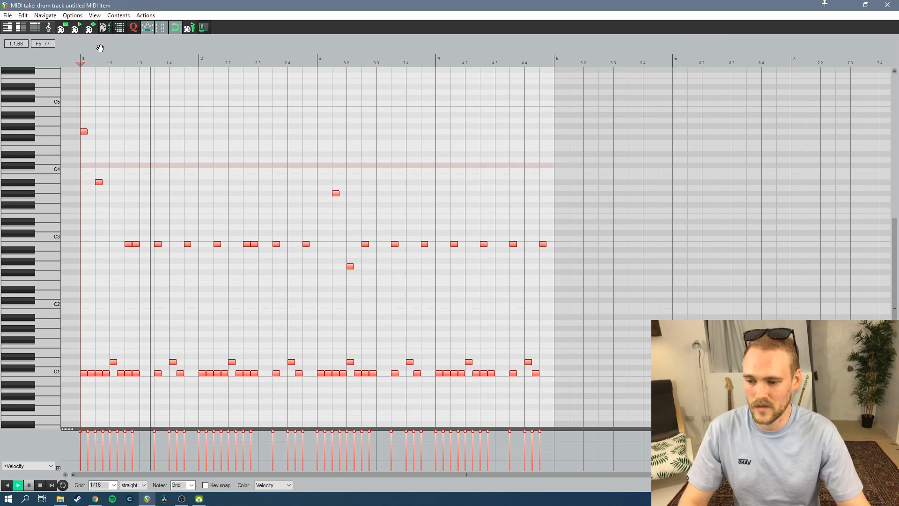
key(space)
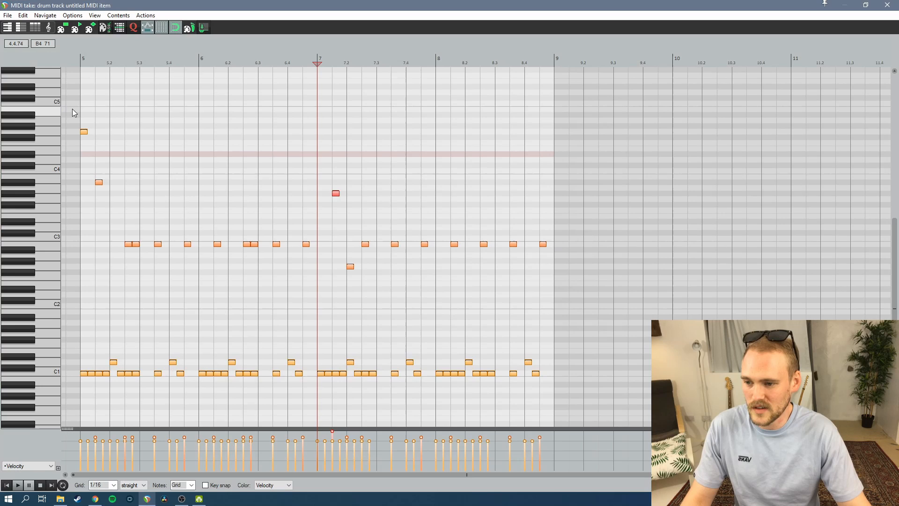
Set the velocity of all notes in the second drum item to the maximum of 127 and leave the note editor
drag(73, 112, 625, 423)
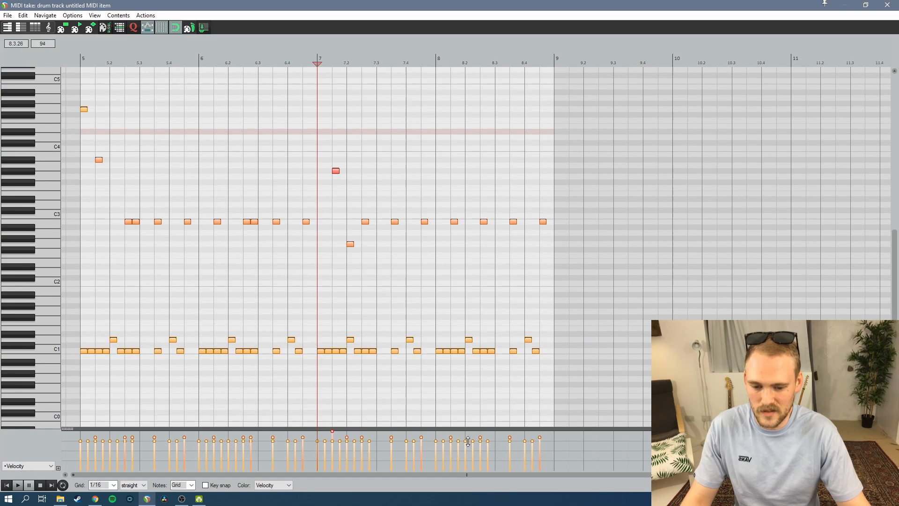
right_click(257, 238)
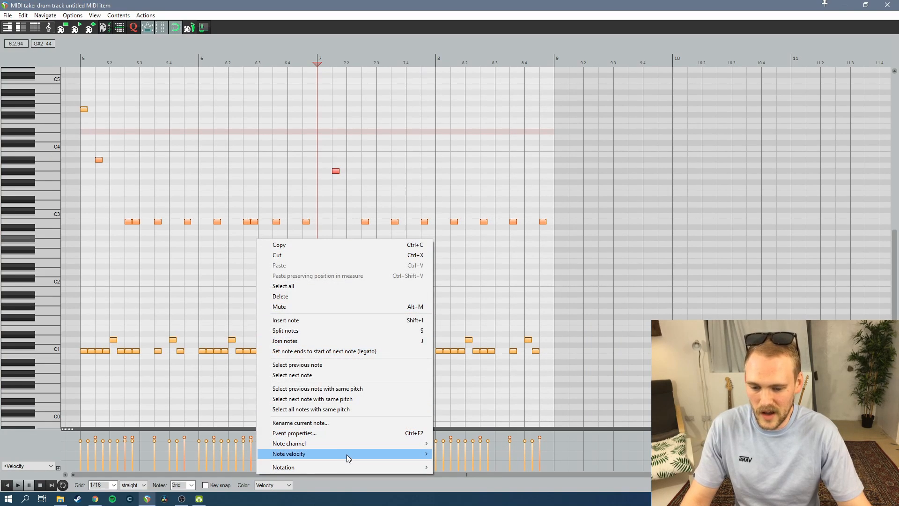
mouse_move(346, 454)
mouse_move(468, 482)
click(501, 487)
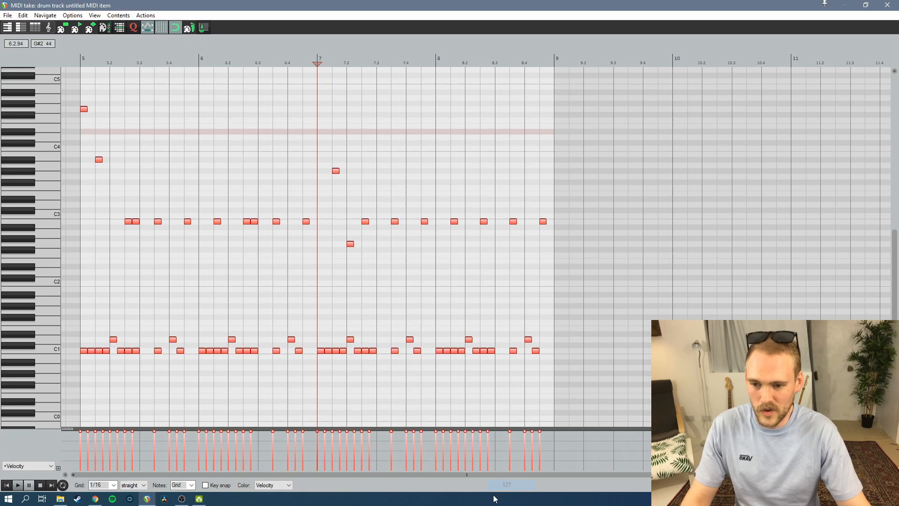
key(Escape)
Reopen the second drum item and play it back from around beat 7.2 to hear the maximum velocities
click(229, 83)
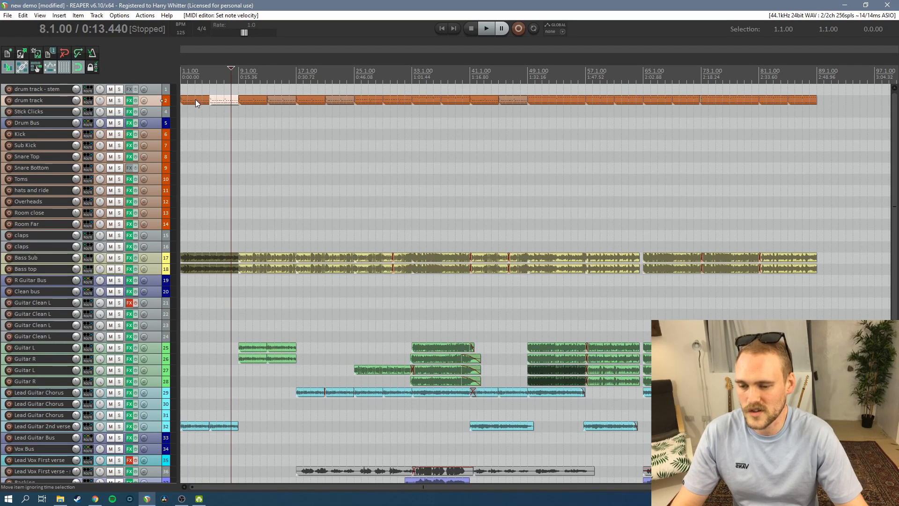
double_click(224, 100)
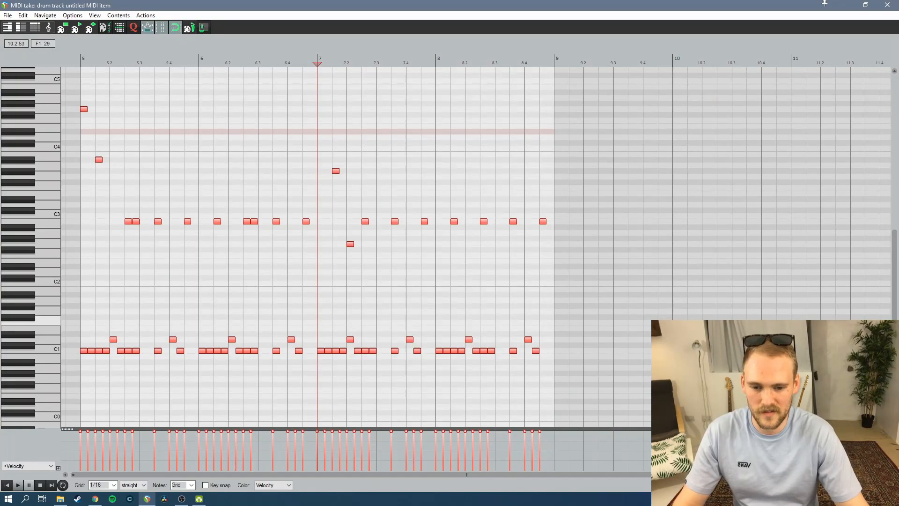
click(352, 65)
key(space)
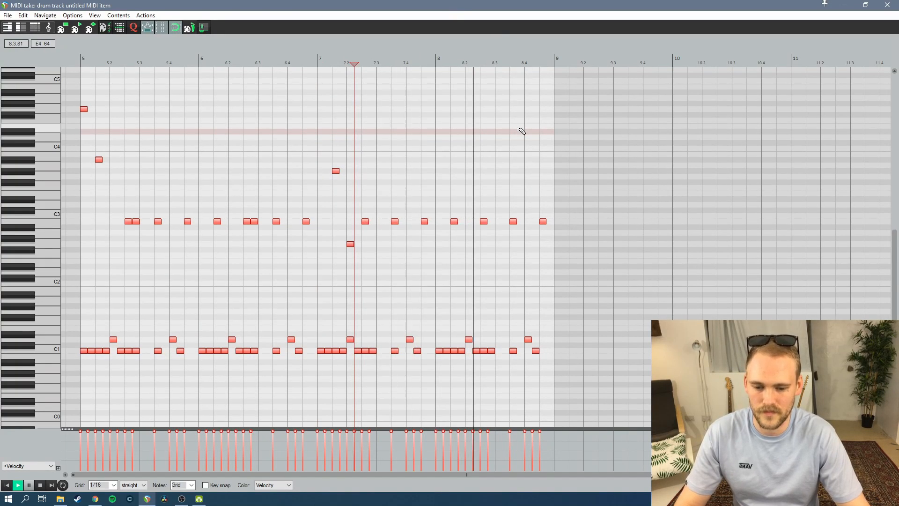
key(space)
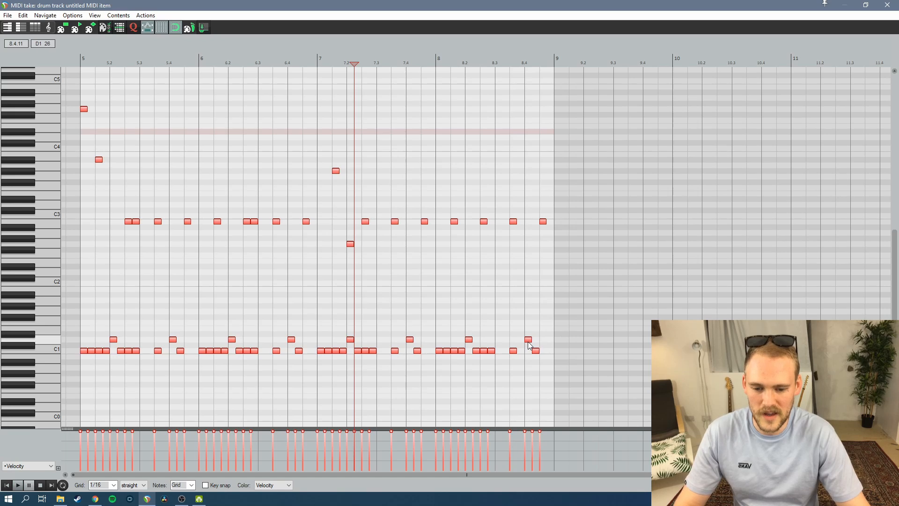
Delete the last hi-hat note near C3 in bar 8 and add D1 snare hits on the bar's final sixteenths
click(529, 340)
scroll(537, 342, up, 4)
scroll(604, 318, down, 2)
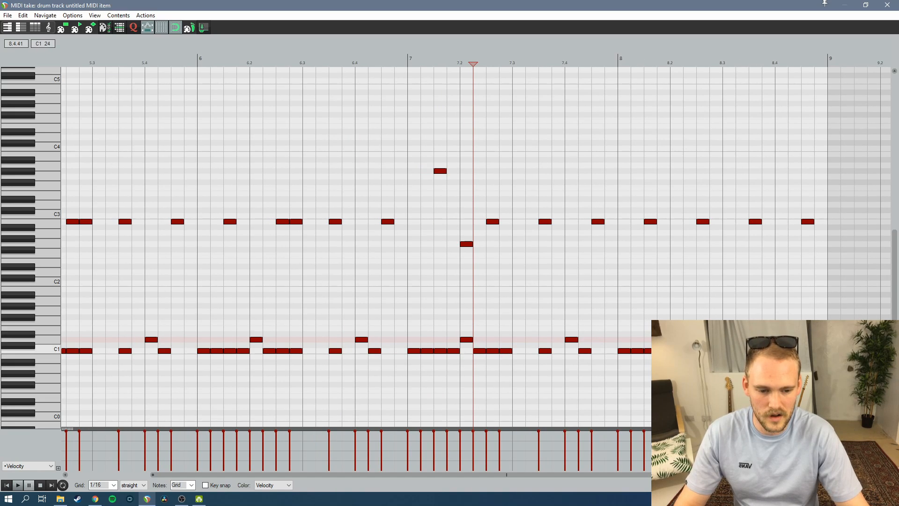
double_click(807, 221)
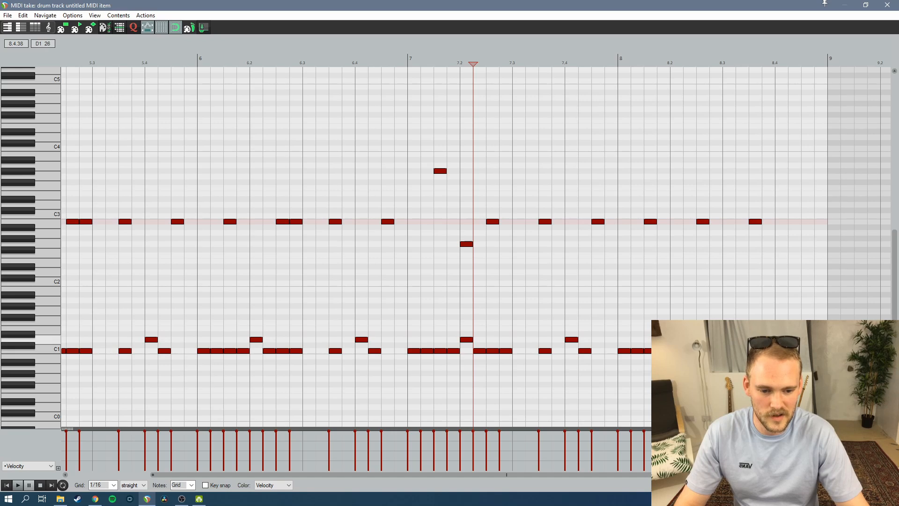
click(797, 339)
double_click(822, 339)
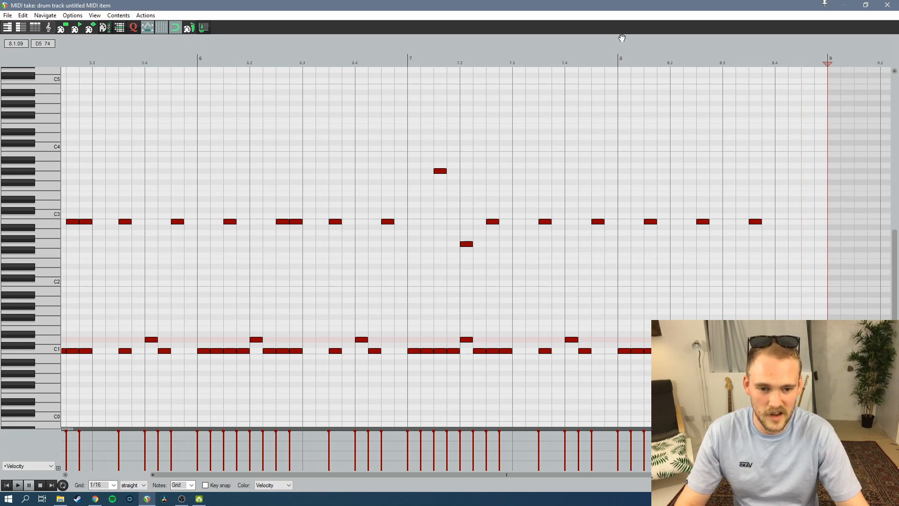
Play back the snare fill of the second drum item from bar 8 and close the note editor
click(618, 56)
key(space)
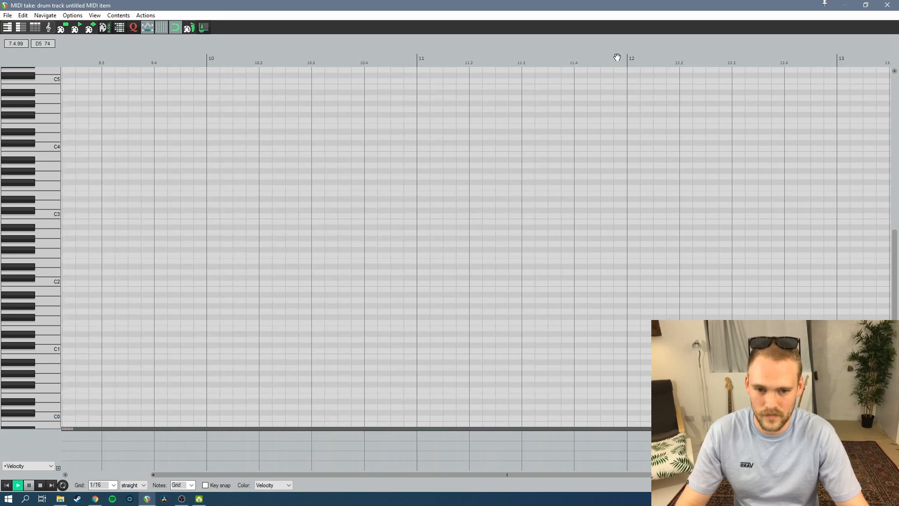
key(space)
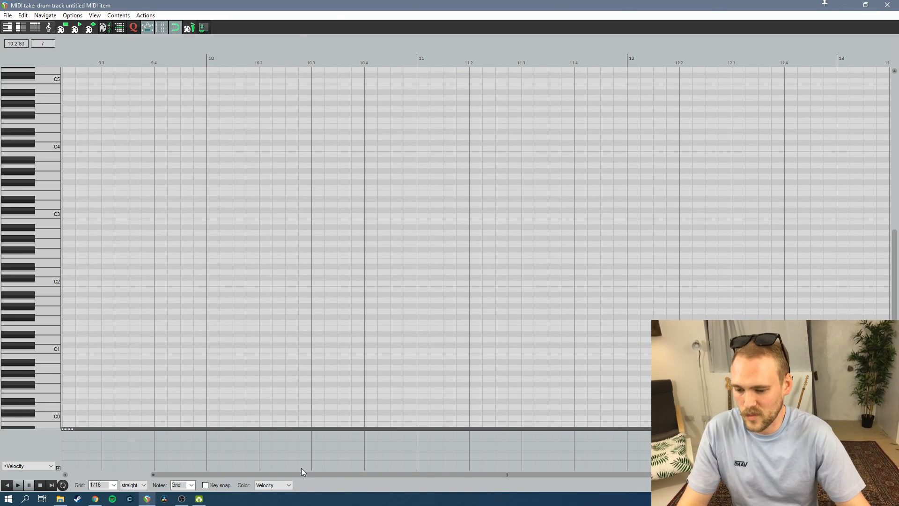
drag(301, 474, 120, 475)
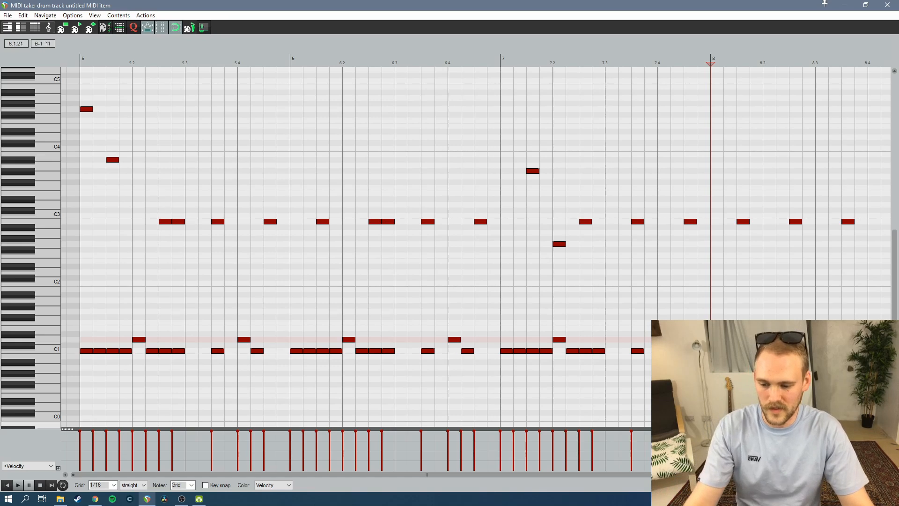
drag(405, 474, 486, 474)
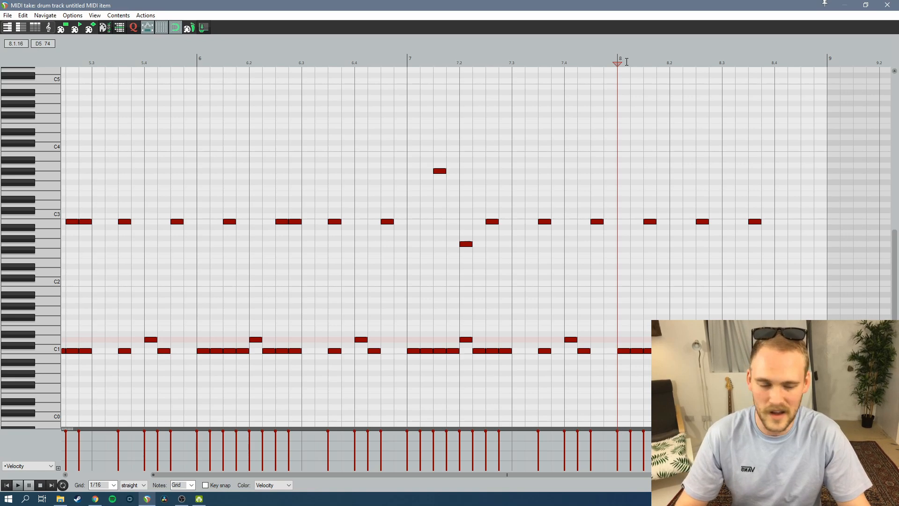
key(space)
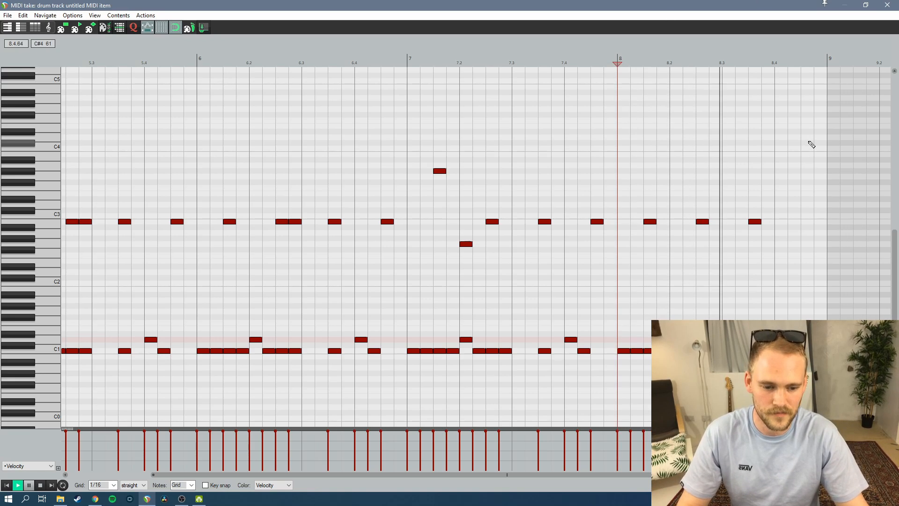
click(886, 6)
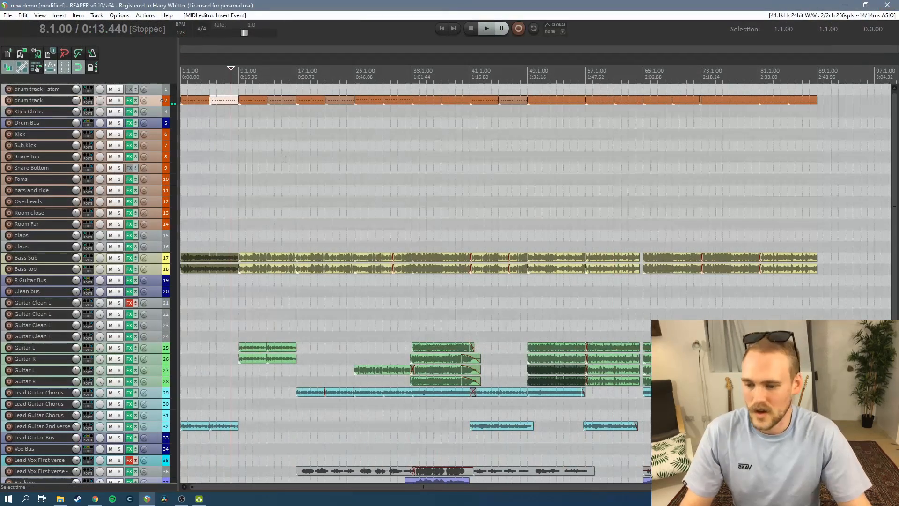
Open the third drum item for note editing and play it back from just before bar 9
double_click(252, 104)
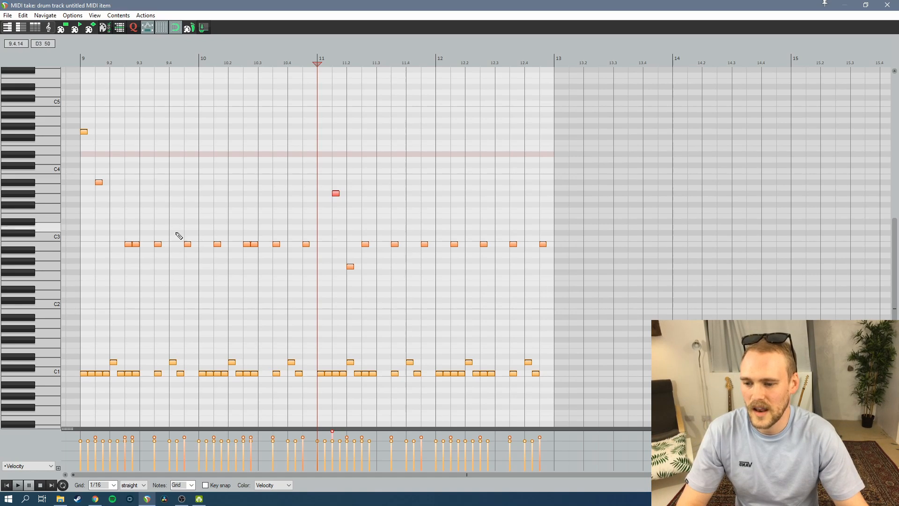
click(71, 60)
key(space)
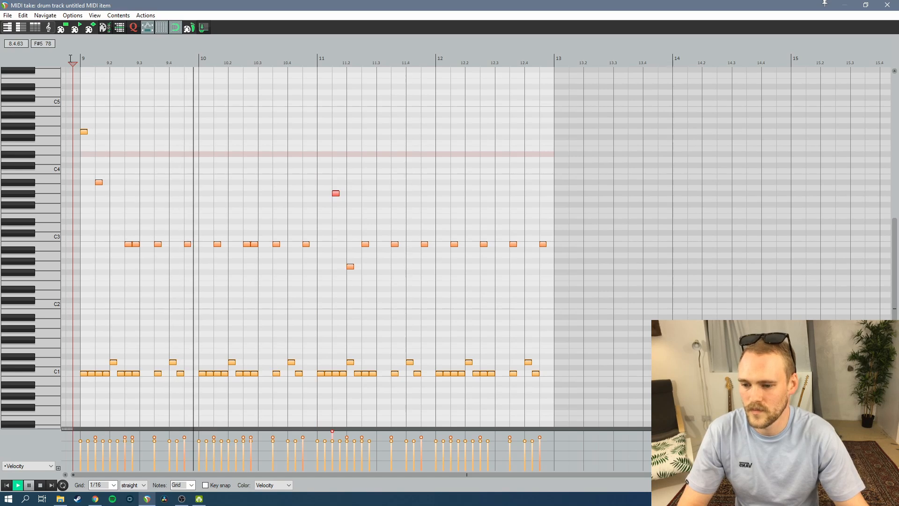
key(space)
Move the repeated hi-hat notes near C3 and the opening cymbal note to C#5, removing the doubled sixteenths in the hi-hat pattern
drag(116, 229, 545, 198)
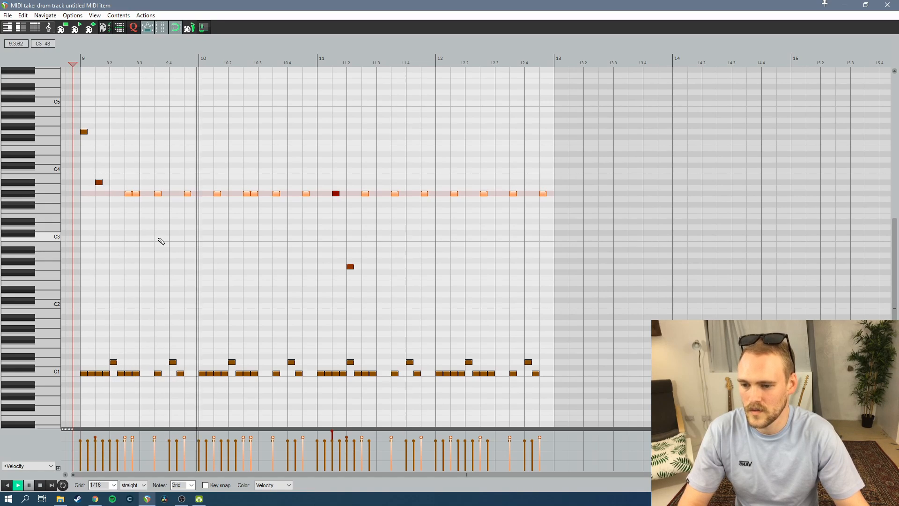
key(space)
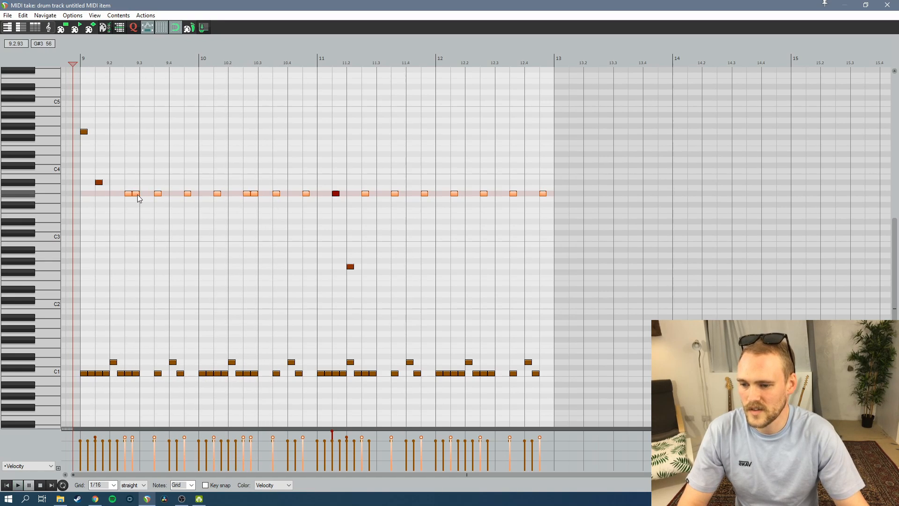
drag(138, 198, 139, 100)
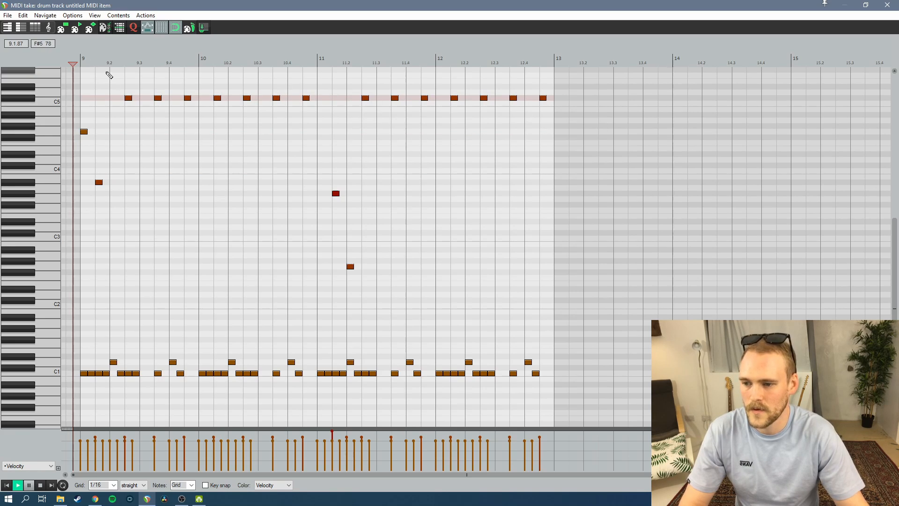
drag(82, 131, 87, 98)
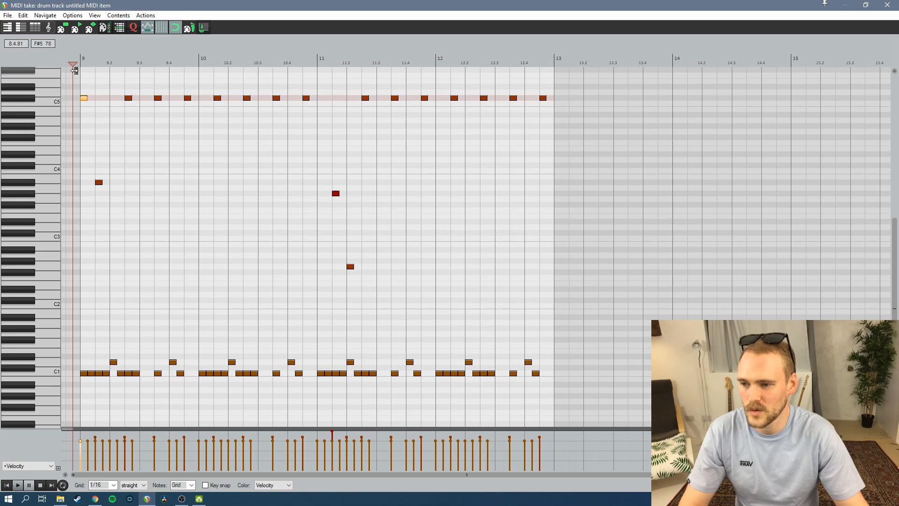
Delete the remaining single notes between the C#5 row and the snare in bars 9 and 11, and play the result back
alt+click(98, 182)
alt+click(335, 194)
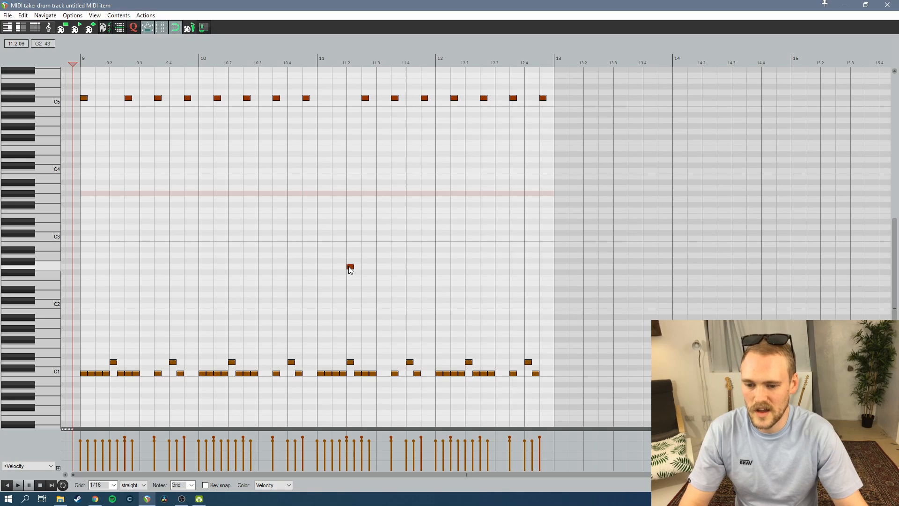
alt+click(350, 266)
key(space)
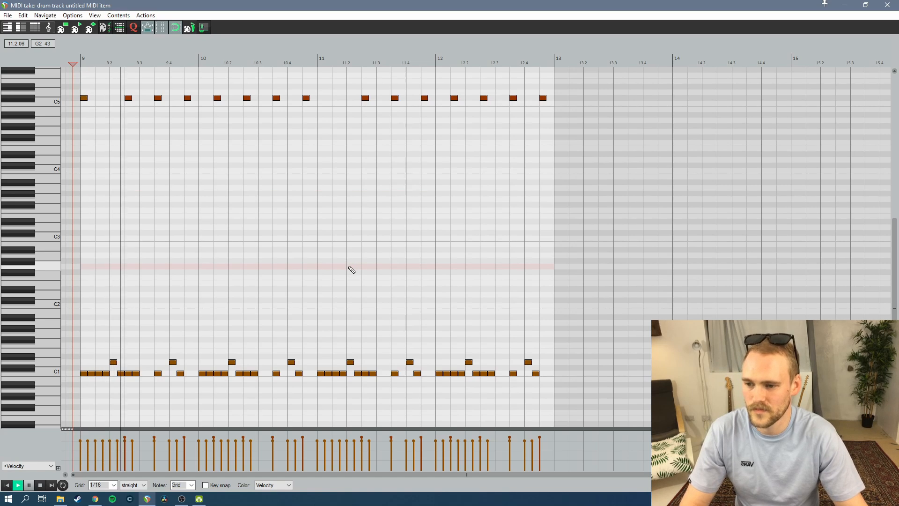
key(space)
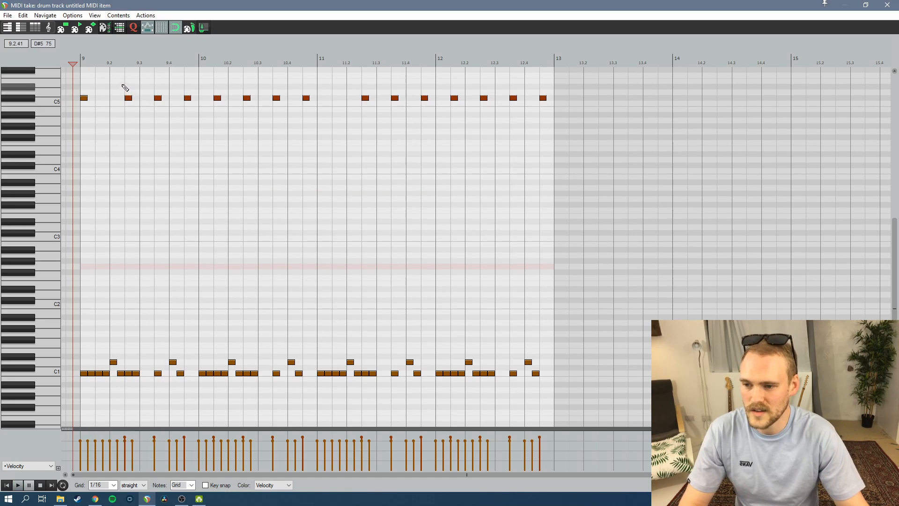
Shift all C#5 notes except the first one an eighth note earlier onto the beats and play the pattern back
drag(122, 85, 565, 146)
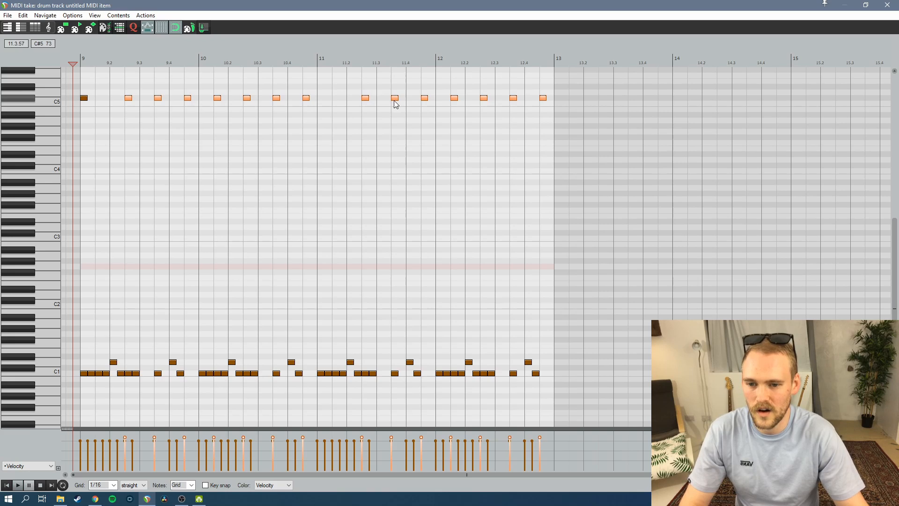
drag(396, 104, 381, 104)
key(space)
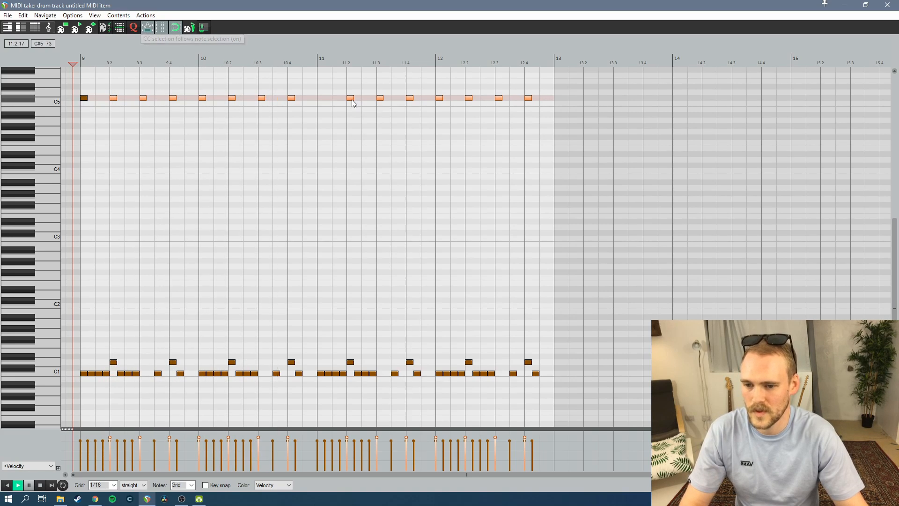
key(space)
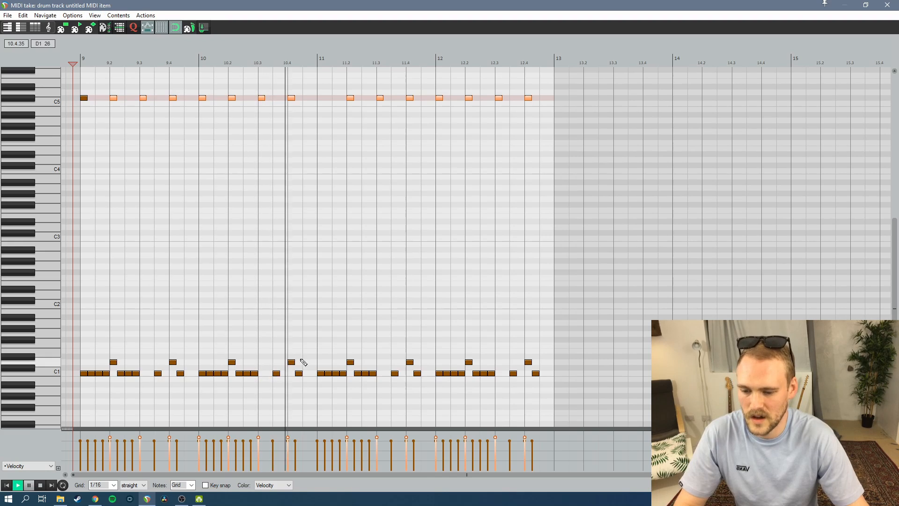
Fill the last beat of bar 10 with D1 snare sixteenths and play the fill back from beat 10.2
drag(299, 362, 313, 362)
click(229, 58)
key(space)
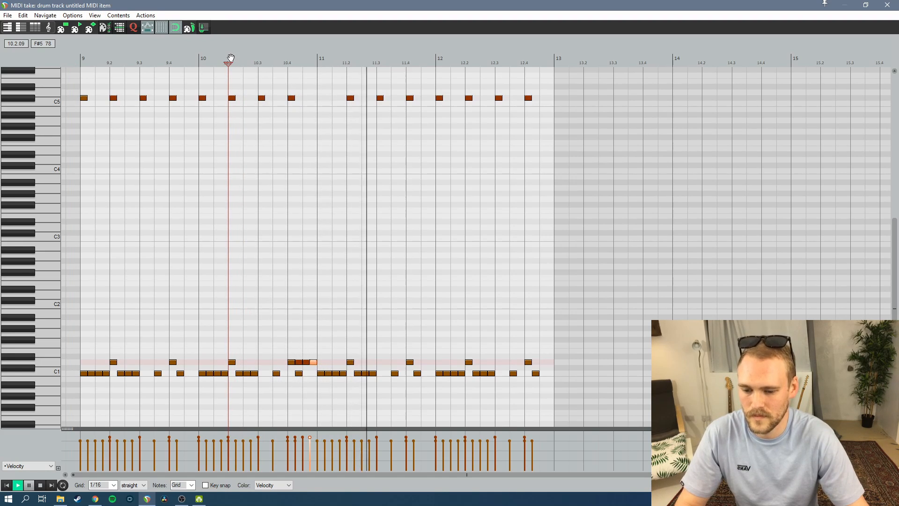
key(space)
Fill the last beat of bar 12 with D1 snare sixteenths and return the edit cursor to the item's start
double_click(537, 362)
double_click(544, 363)
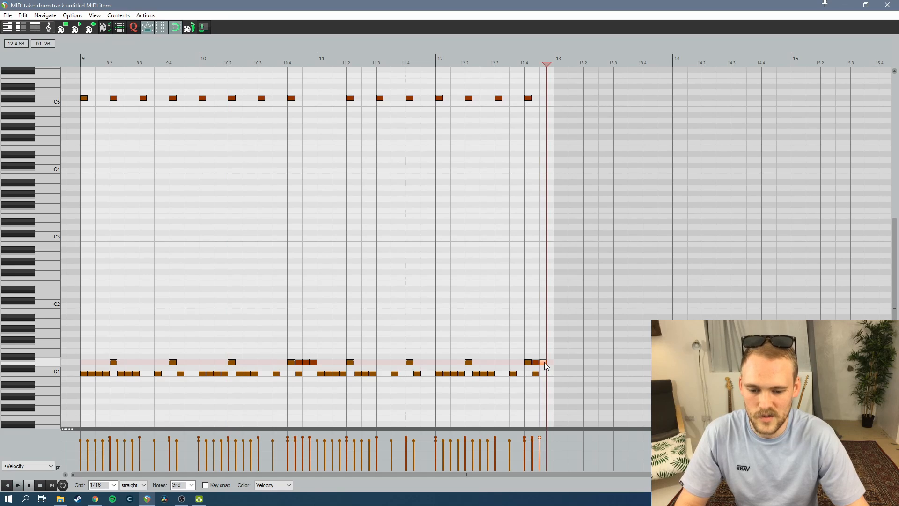
double_click(552, 363)
key(Home)
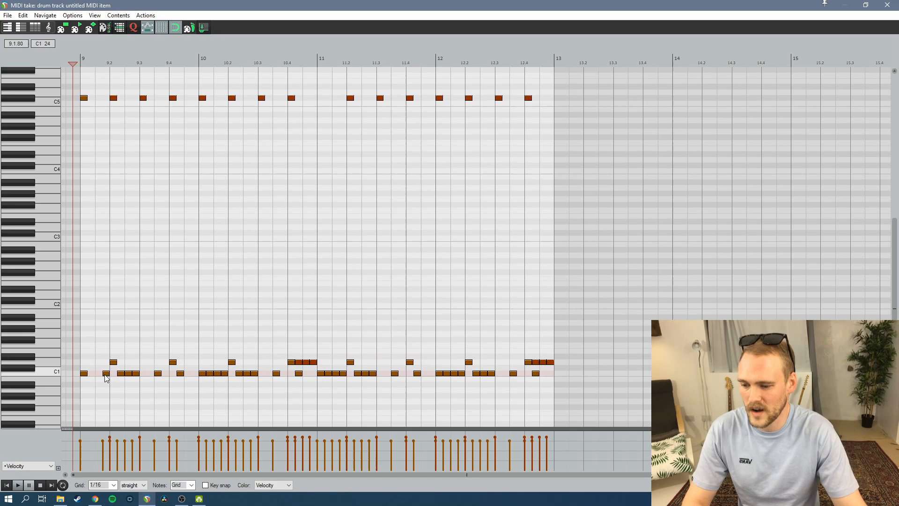
Thin out the C1 kick notes in bars 9 and 10, keeping only the hits on beat 1 and the eighth after beat 3
double_click(105, 374)
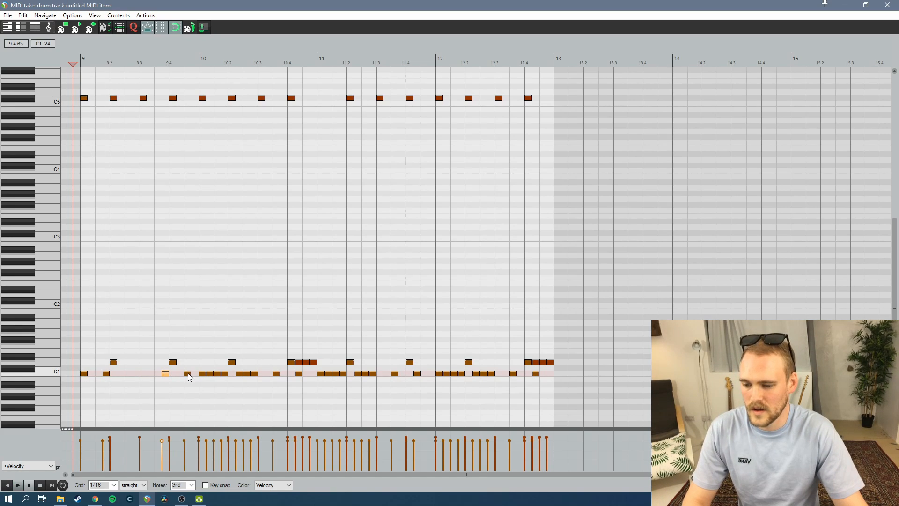
double_click(188, 374)
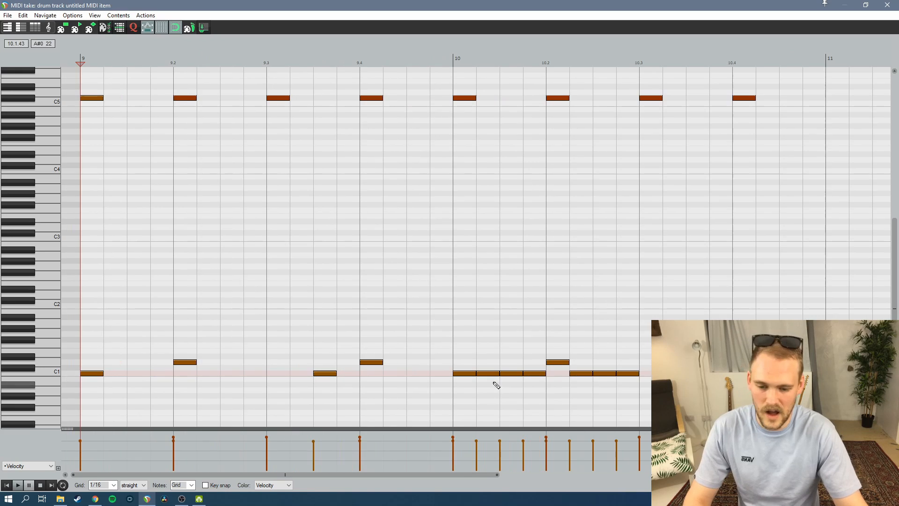
double_click(485, 373)
double_click(508, 373)
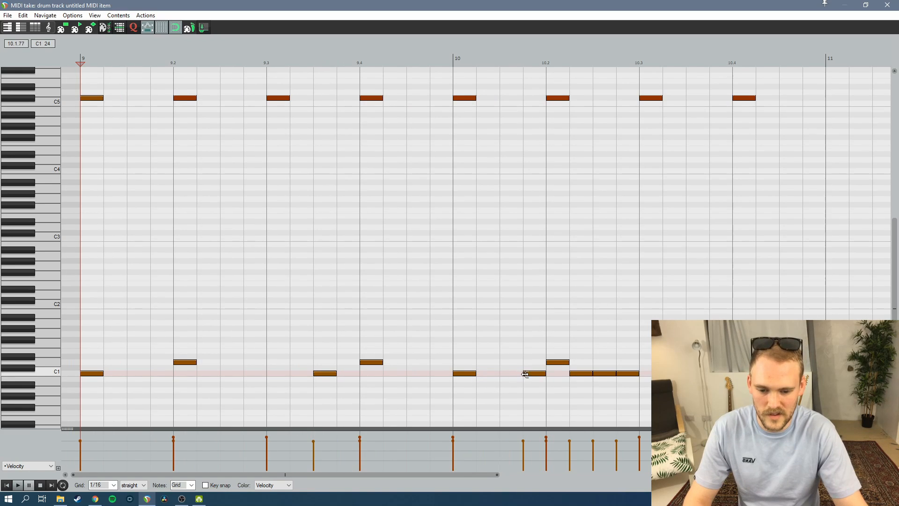
double_click(531, 375)
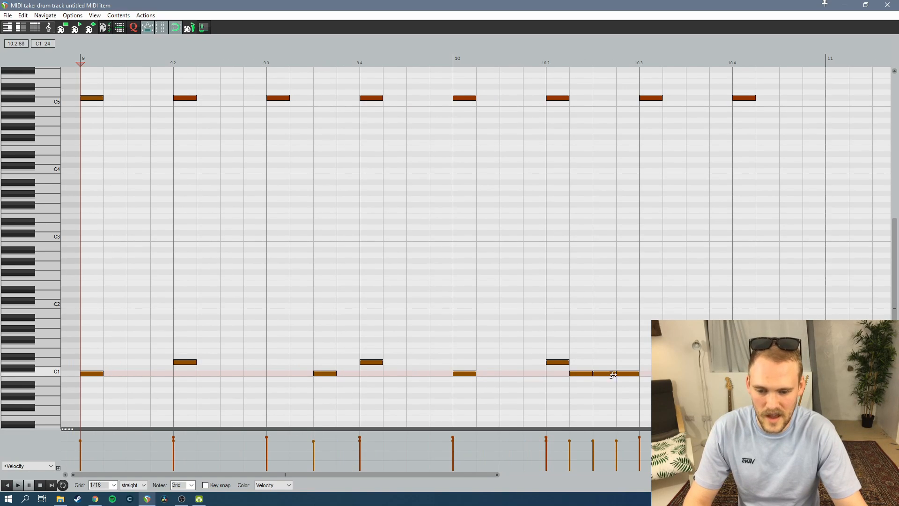
double_click(588, 375)
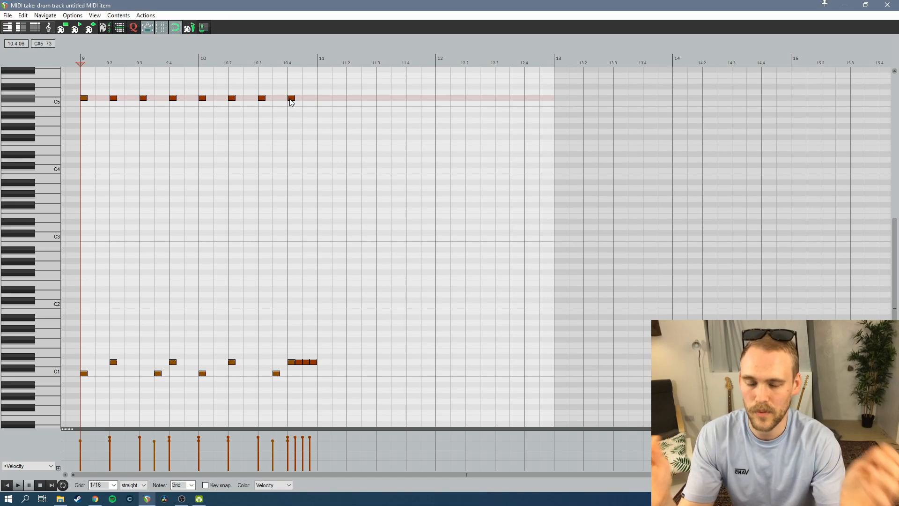
Delete the C#5 note on beat 10.4 and play the pattern back
double_click(290, 99)
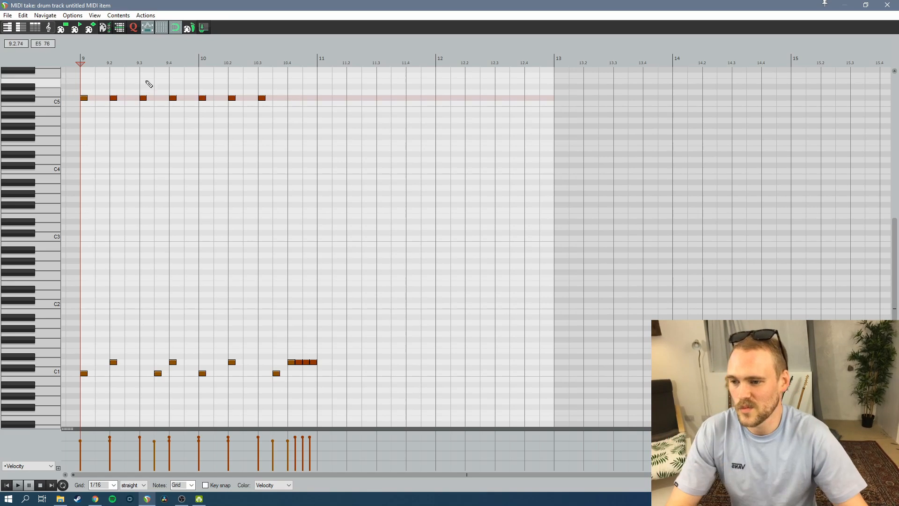
key(space)
key(space)
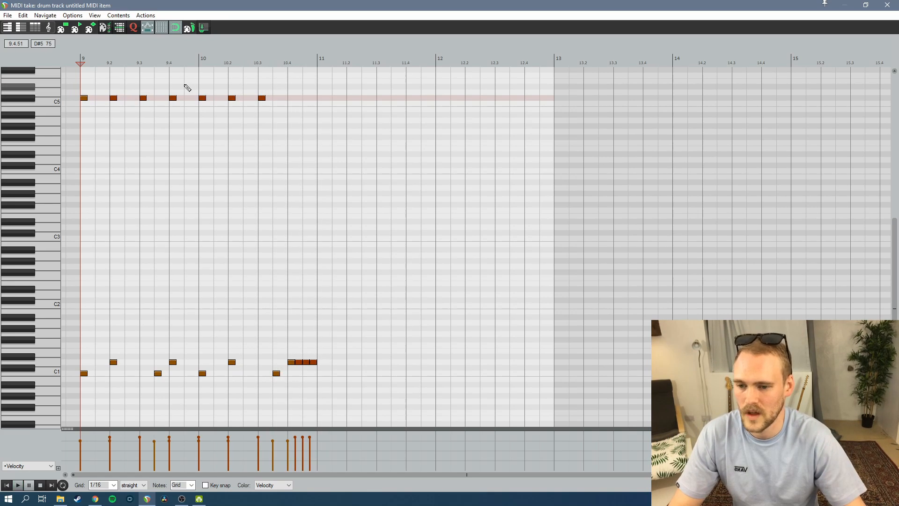
Set the velocity of all C1 kick notes to 104
click(73, 371)
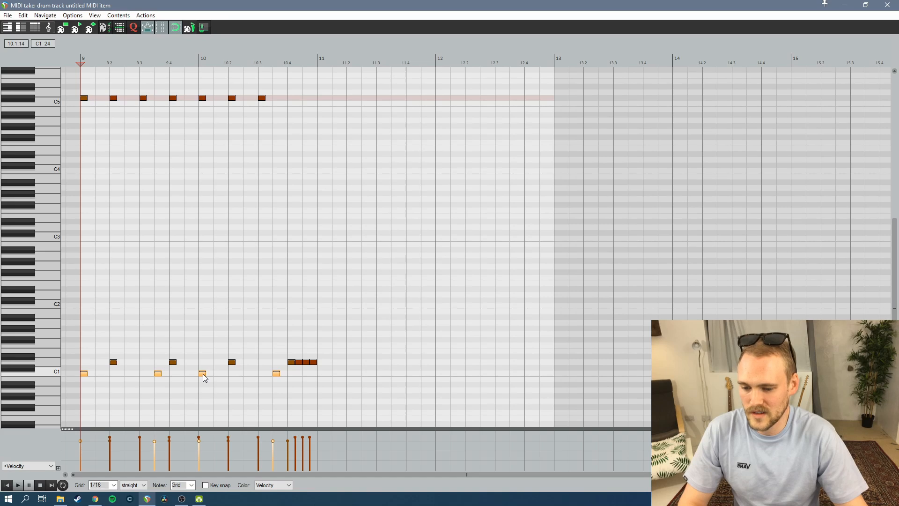
right_click(203, 373)
mouse_move(290, 353)
mouse_move(404, 384)
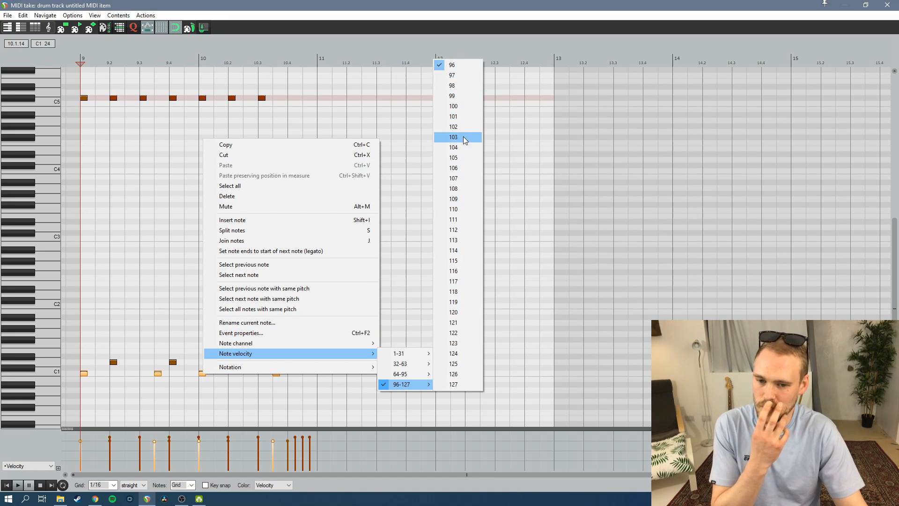
click(465, 148)
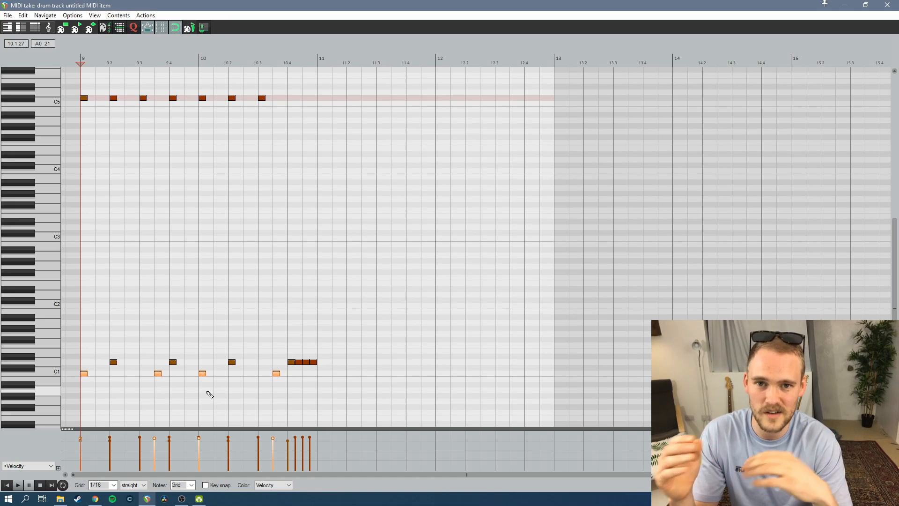
Raise the velocity of the D1 snare notes on beats 9.2, 9.4 and 10.2
drag(100, 347, 251, 366)
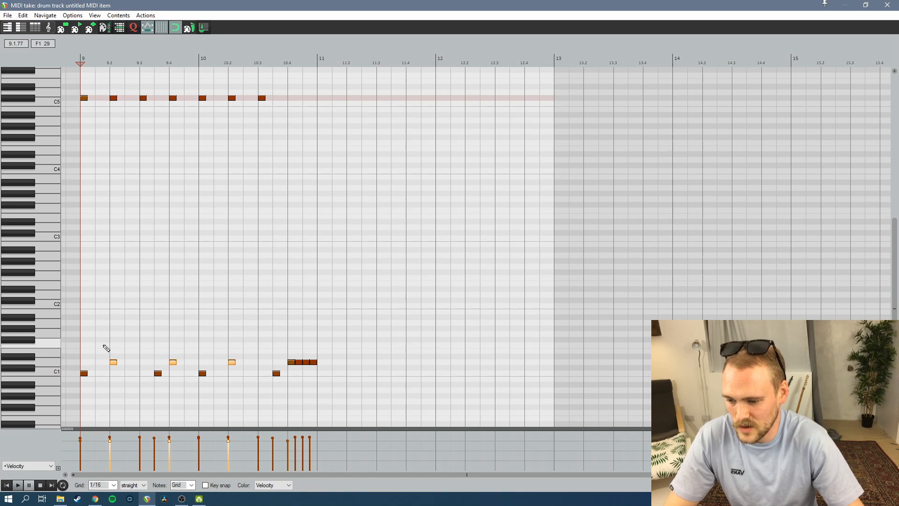
right_click(232, 363)
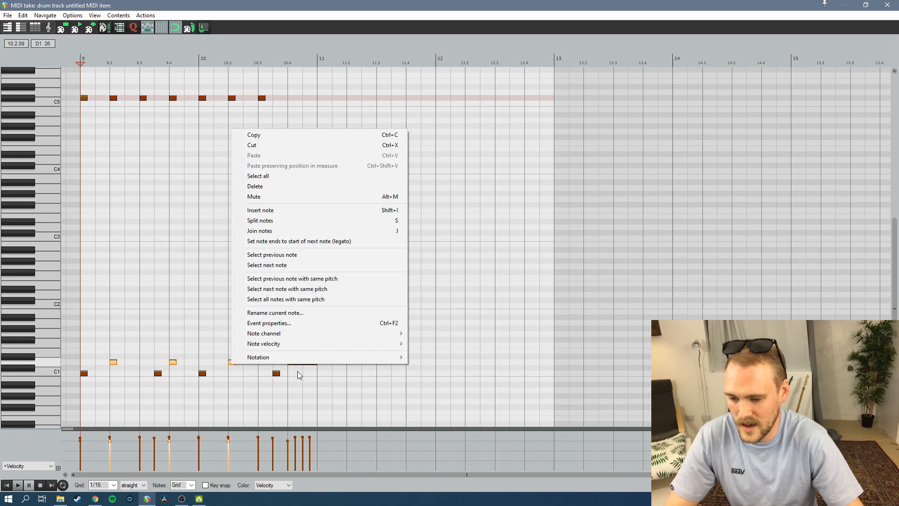
mouse_move(263, 344)
click(487, 139)
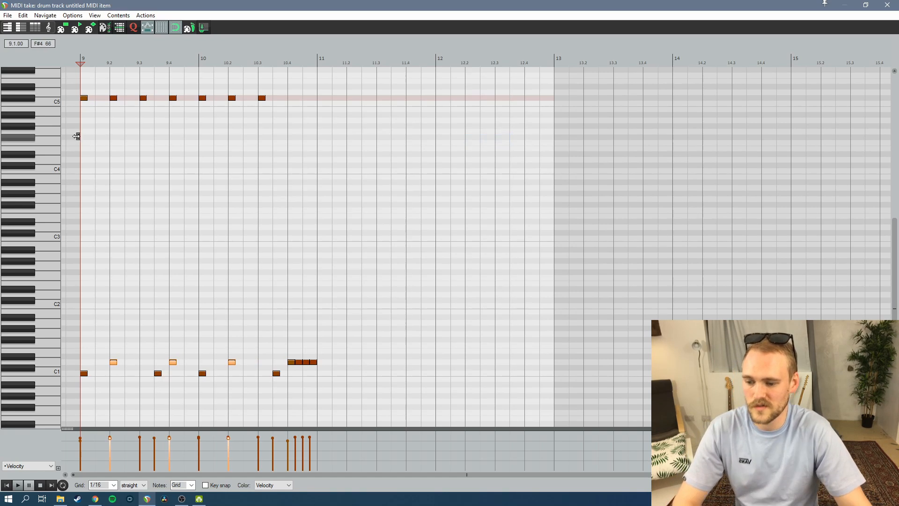
Play the pattern back and raise the velocity of the first C#5 note at the start of bar 9
key(space)
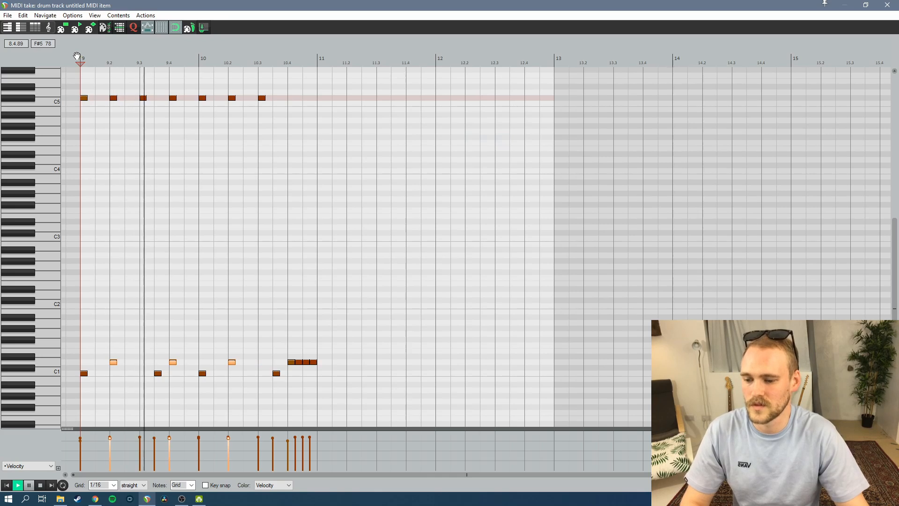
key(space)
drag(84, 98, 85, 87)
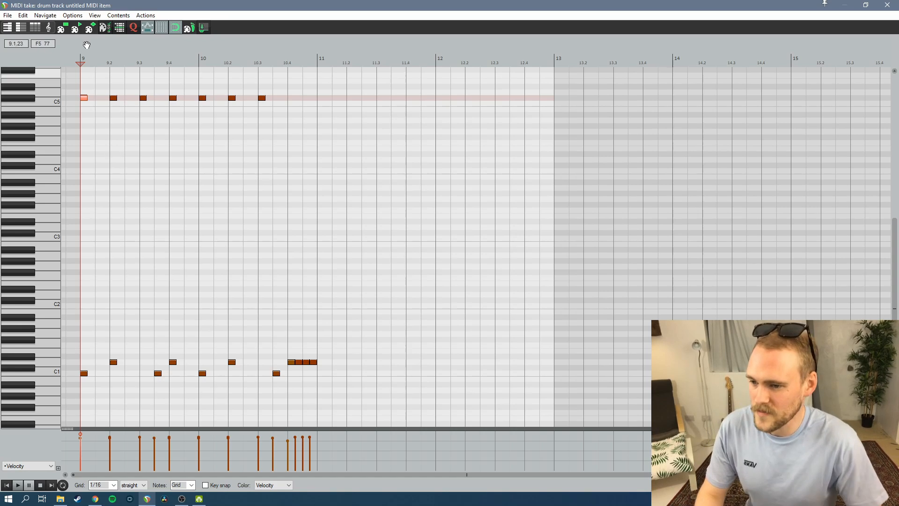
key(space)
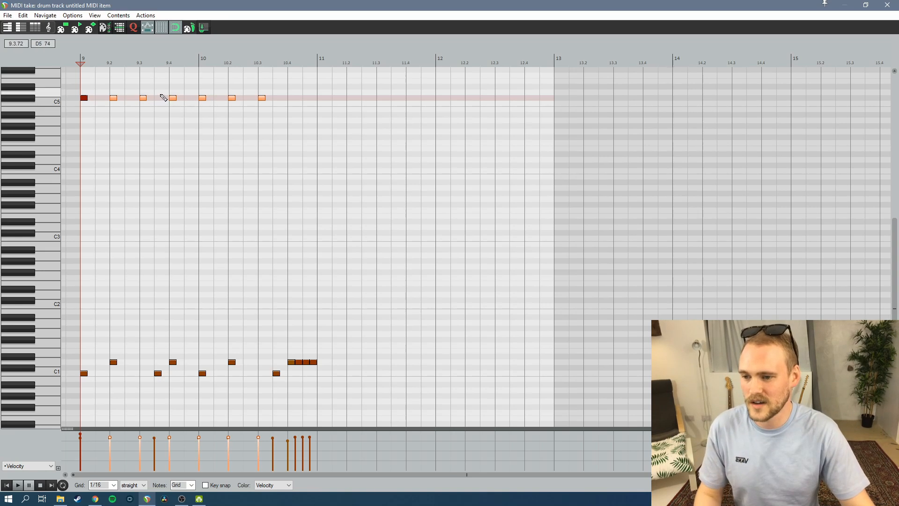
Set the velocity of the C#5 notes on beats 9.3, 10.1 and 10.3 to 102
click(143, 97)
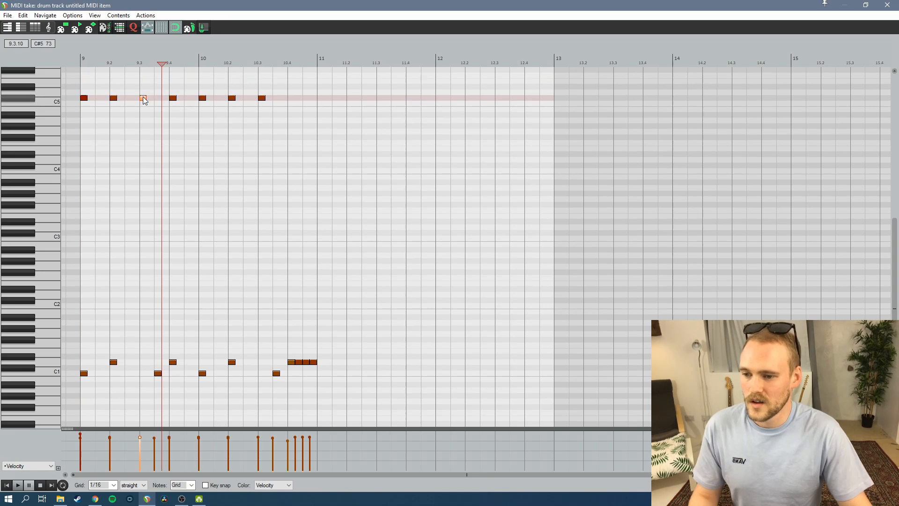
ctrl+click(202, 98)
ctrl+click(262, 99)
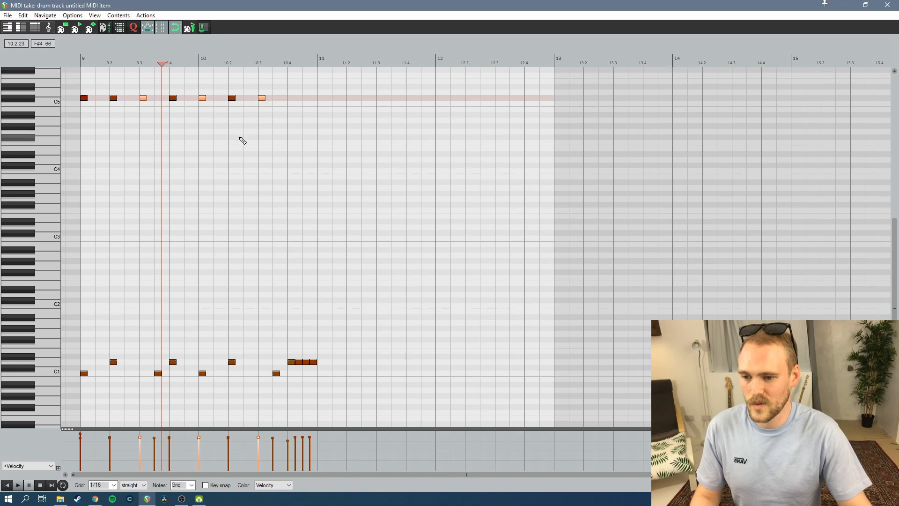
right_click(262, 99)
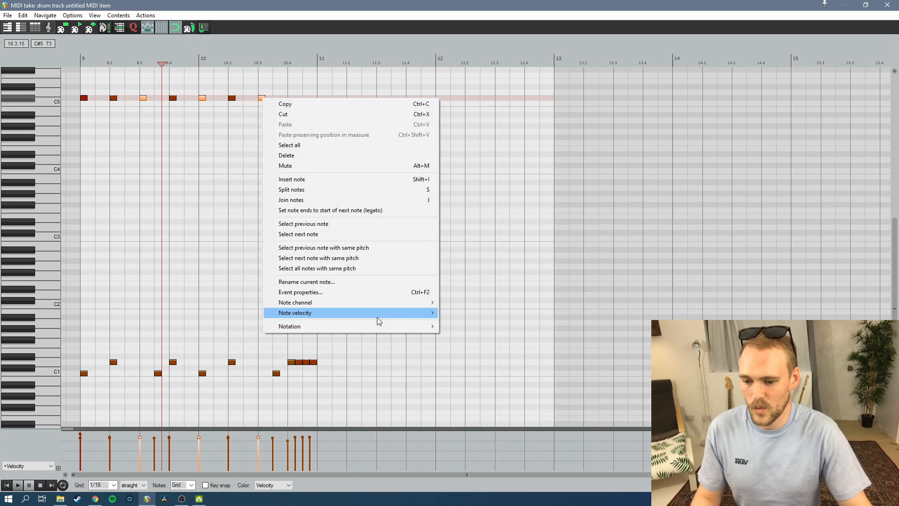
mouse_move(421, 313)
mouse_move(480, 347)
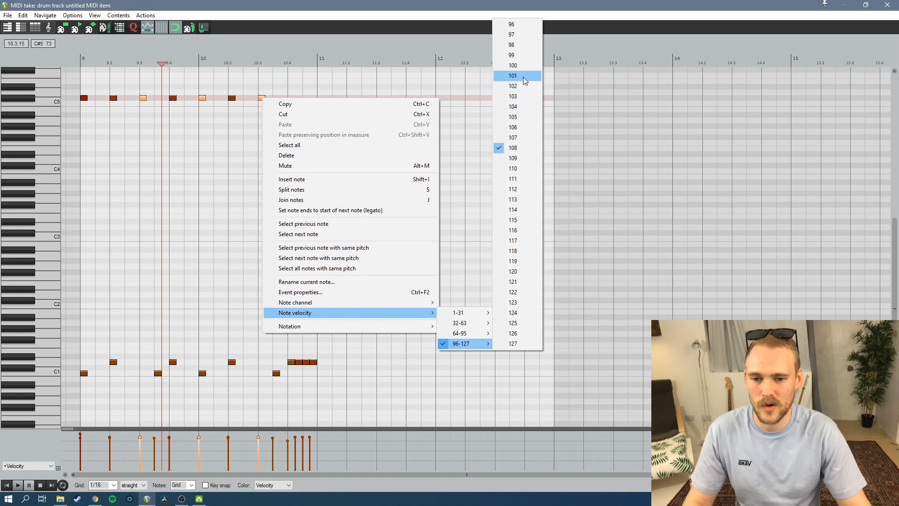
click(518, 97)
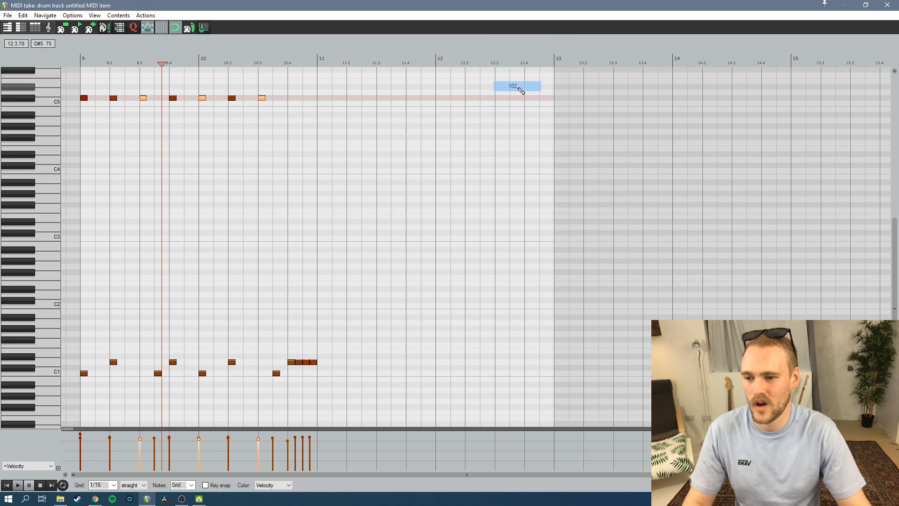
Lower the velocity of the C#5 notes on beats 9.2, 9.4 and 10.2 and play the pattern back from the item's start
click(114, 98)
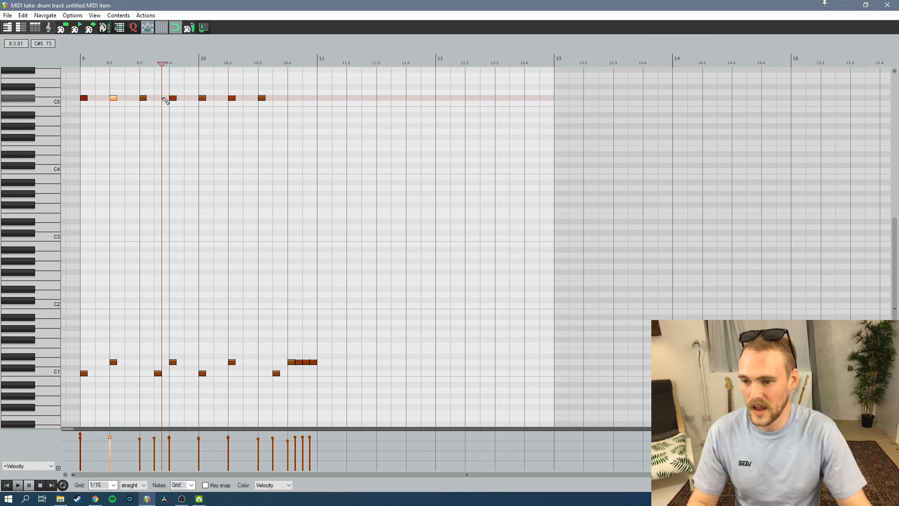
ctrl+click(172, 98)
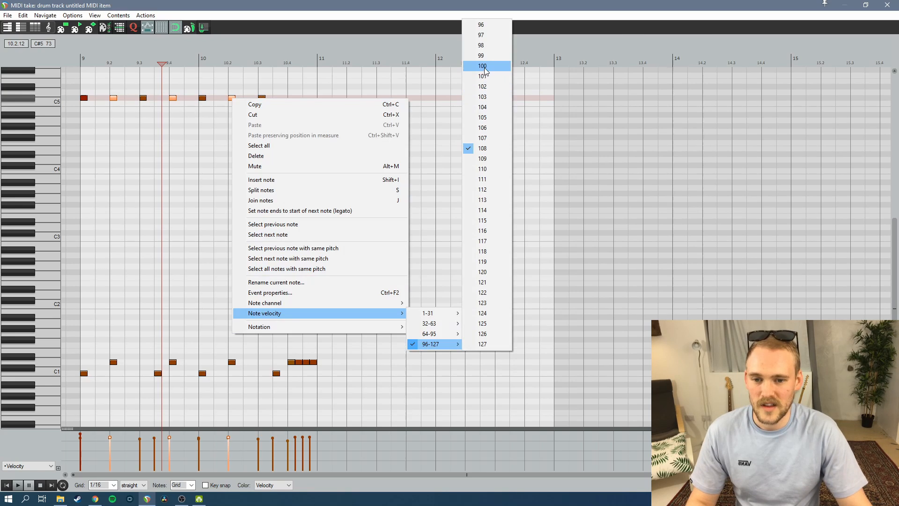
click(484, 68)
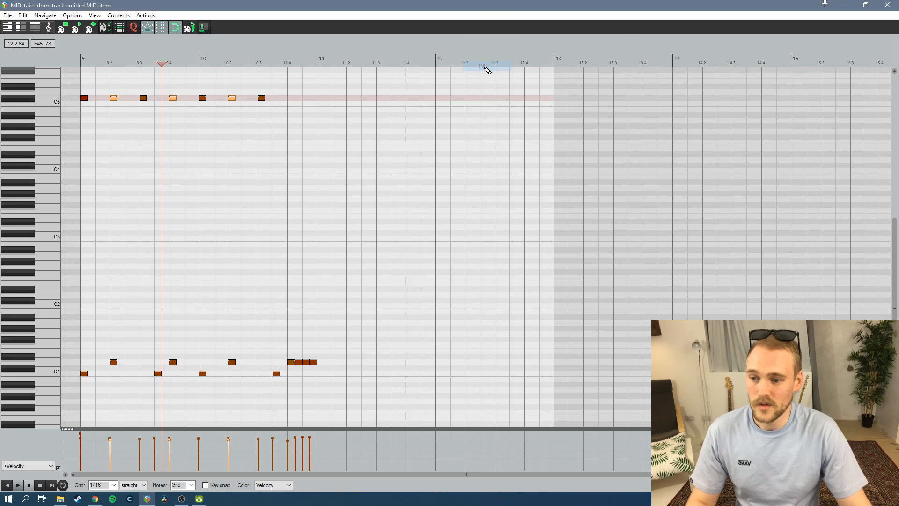
click(74, 61)
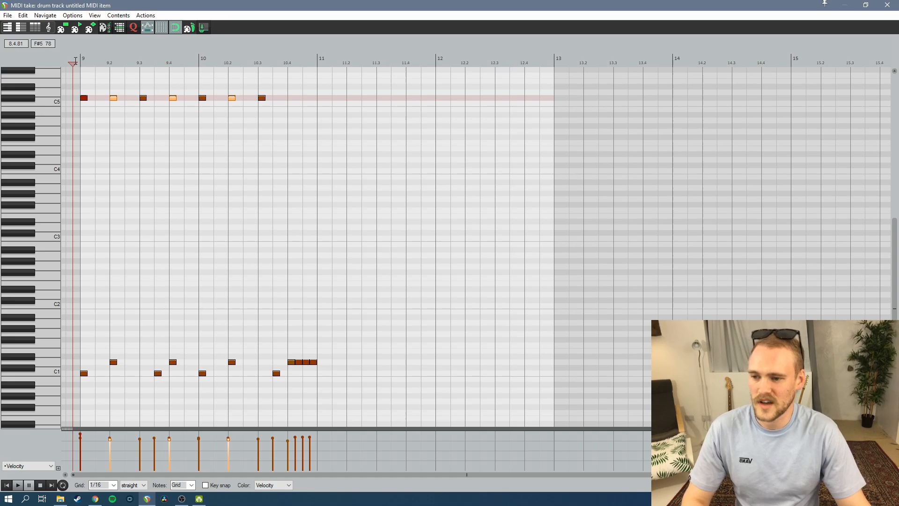
key(space)
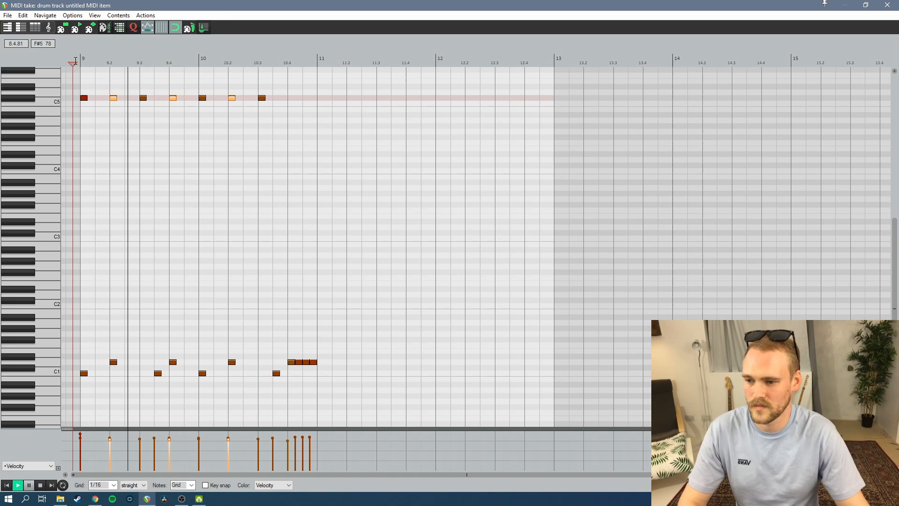
key(space)
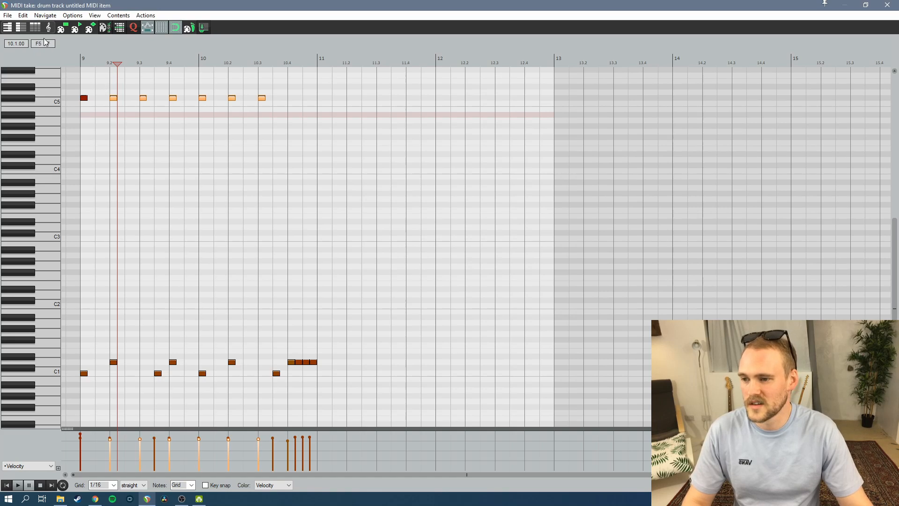
Humanize the selected C#5 notes with 2% timing and 4% velocity, and return the edit cursor to the item's start
click(23, 15)
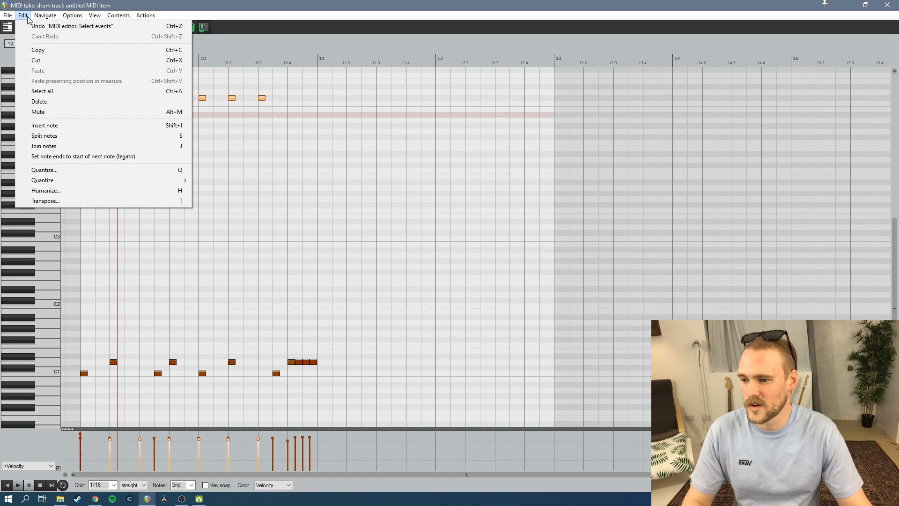
click(87, 192)
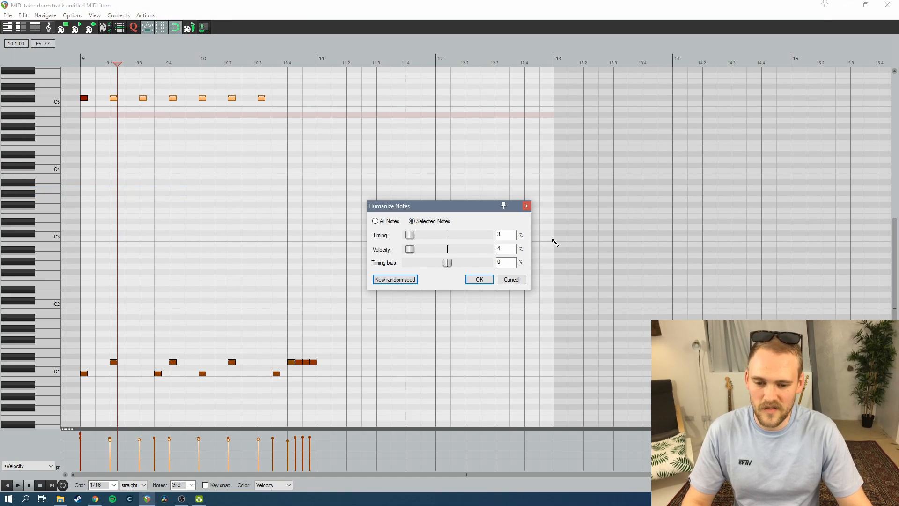
double_click(506, 235)
text(2)
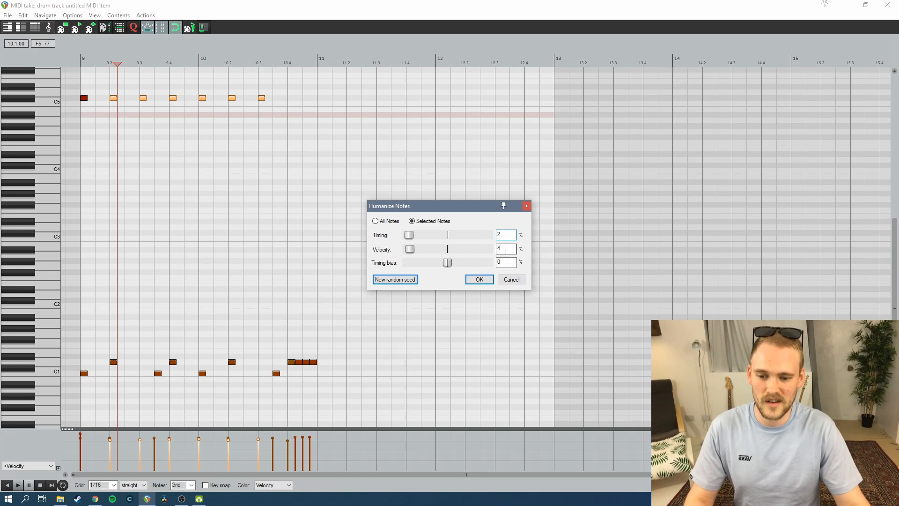
click(478, 279)
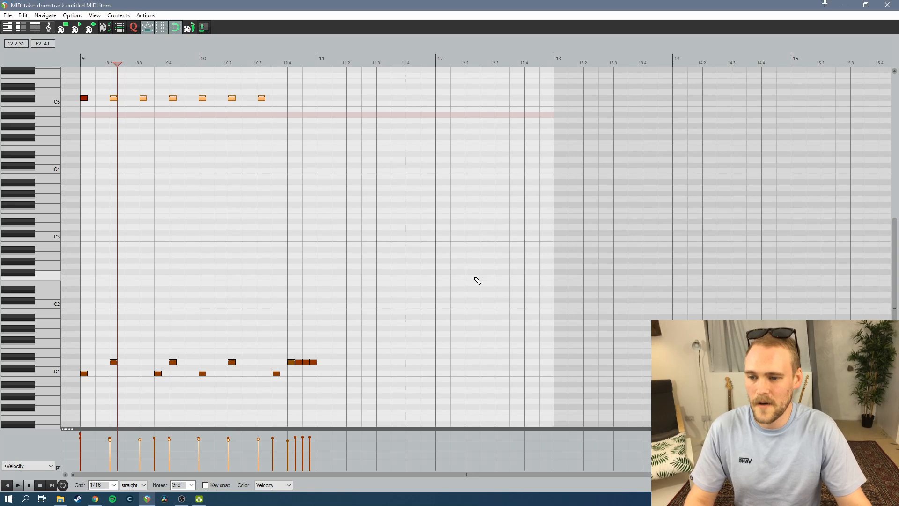
click(73, 61)
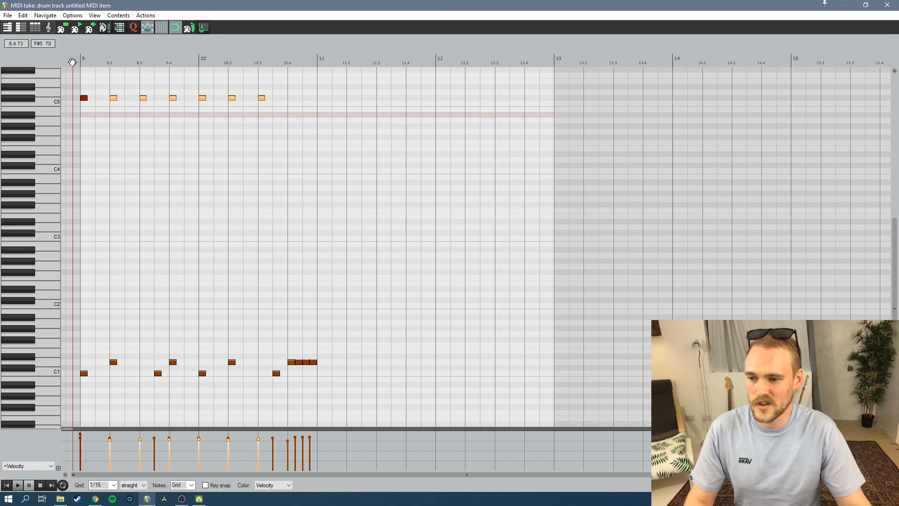
click(228, 164)
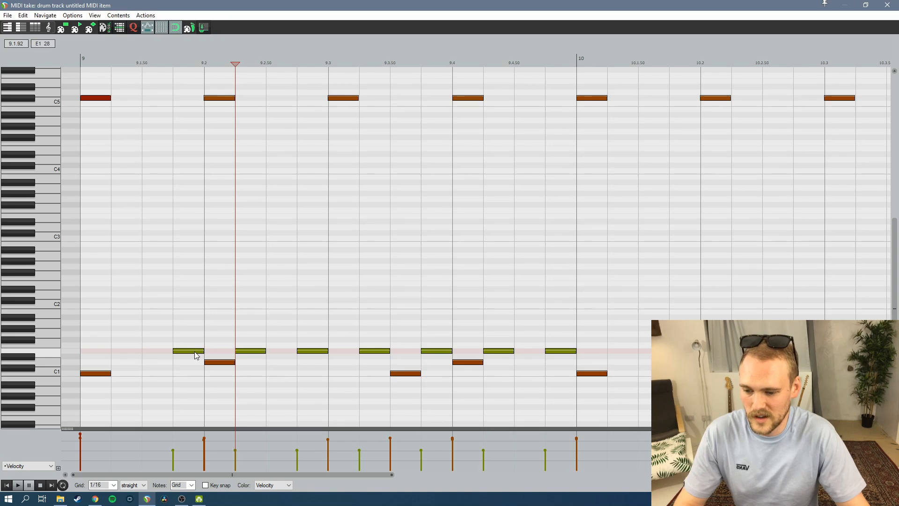
Delete the E1 note directly after the 9.2 snare and raise the velocity of the D1 snare note on beat 10.4
double_click(259, 352)
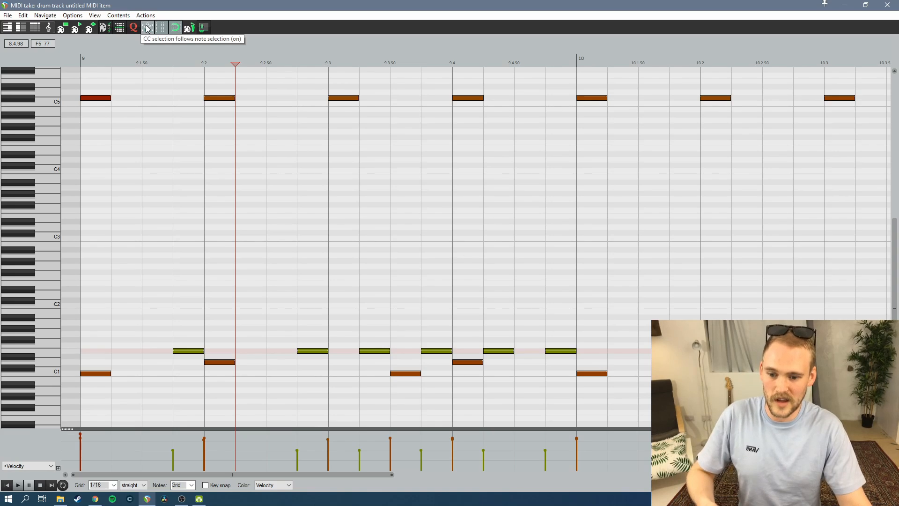
key(Right)
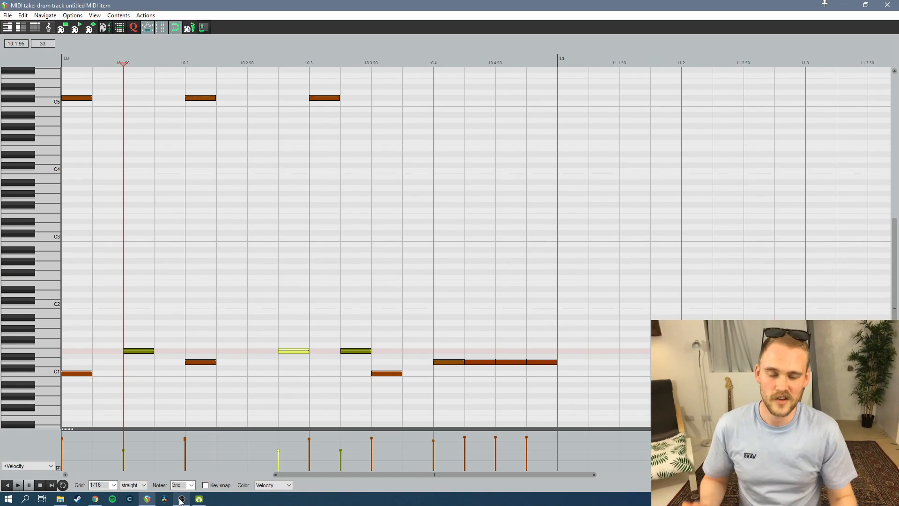
click(450, 361)
drag(450, 361, 453, 355)
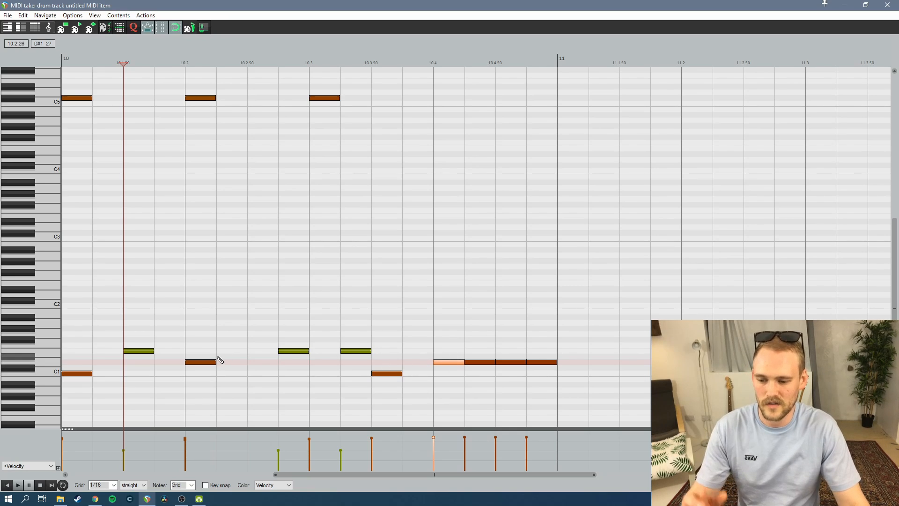
Vary the velocities of the D1 snare notes in the four-note run on beat 10.4, and select all the notes
click(468, 361)
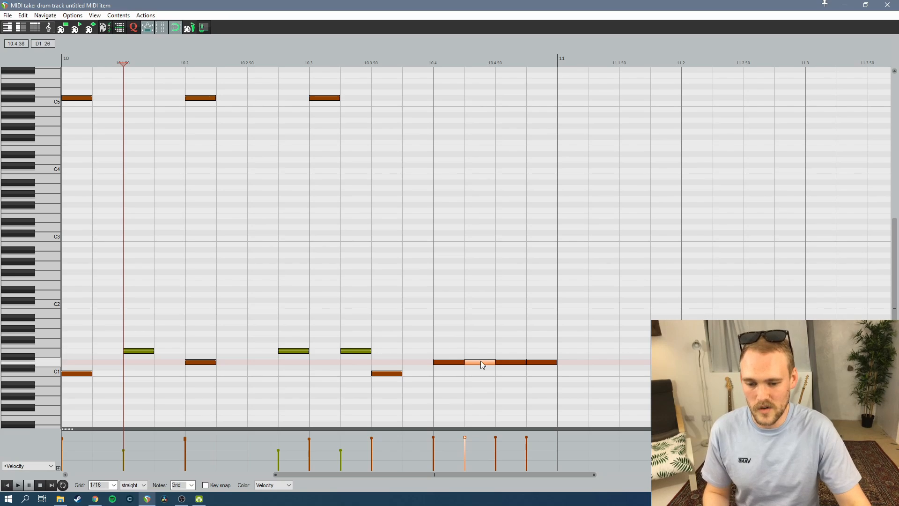
drag(480, 359, 540, 362)
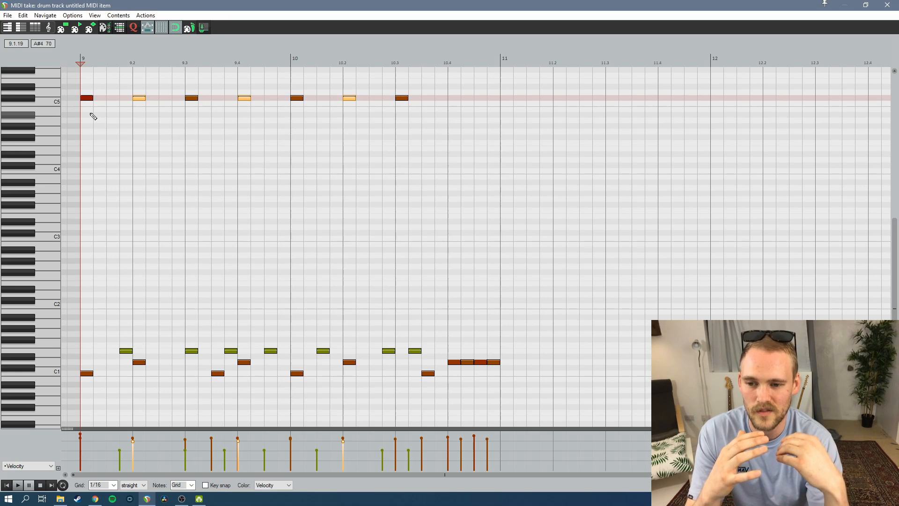
key(ctrl+a)
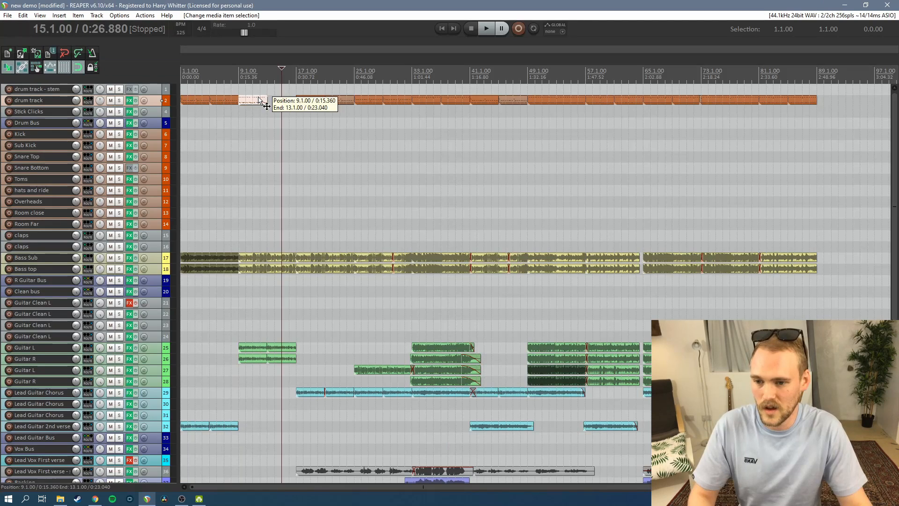
Paste a copy of the drum item from bar 9 at position 13.1.00 on the drum track
click(261, 100)
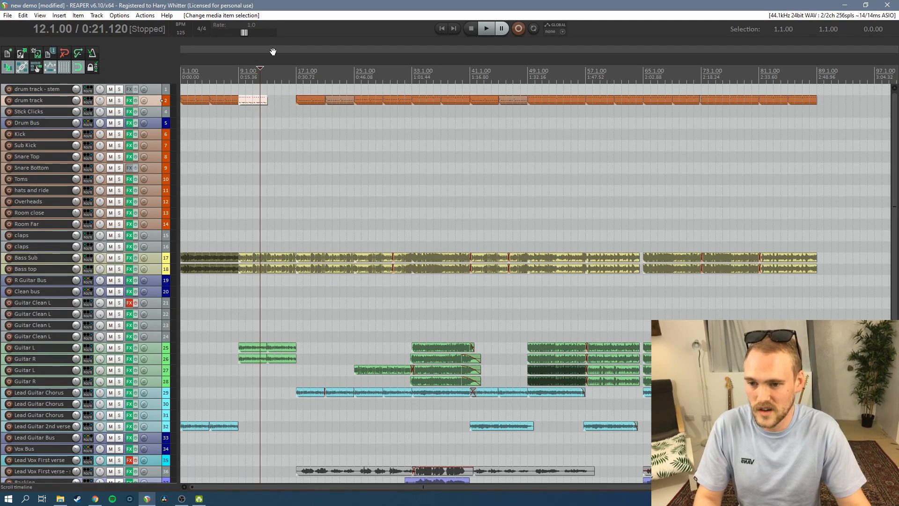
click(266, 76)
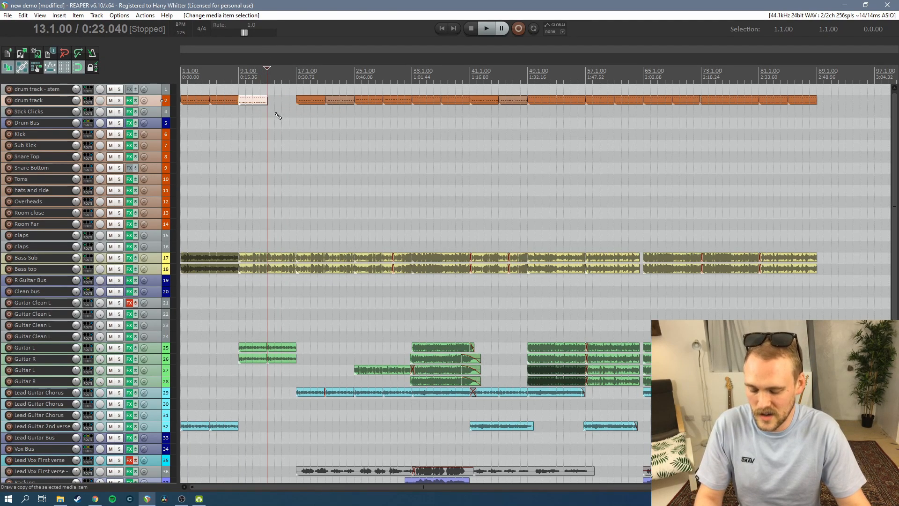
key(ctrl+v)
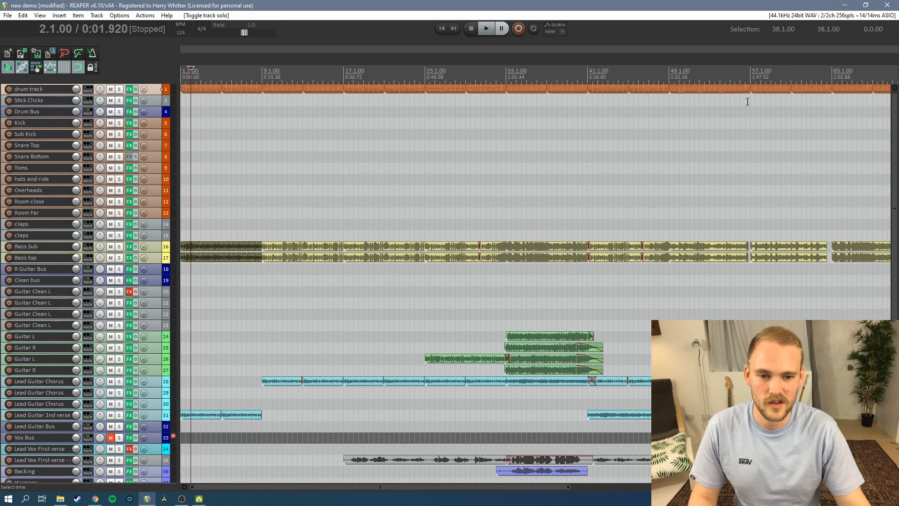
Examine the MIDI notes of the drum item covering bars 45 to 48, and close its editor
double_click(638, 87)
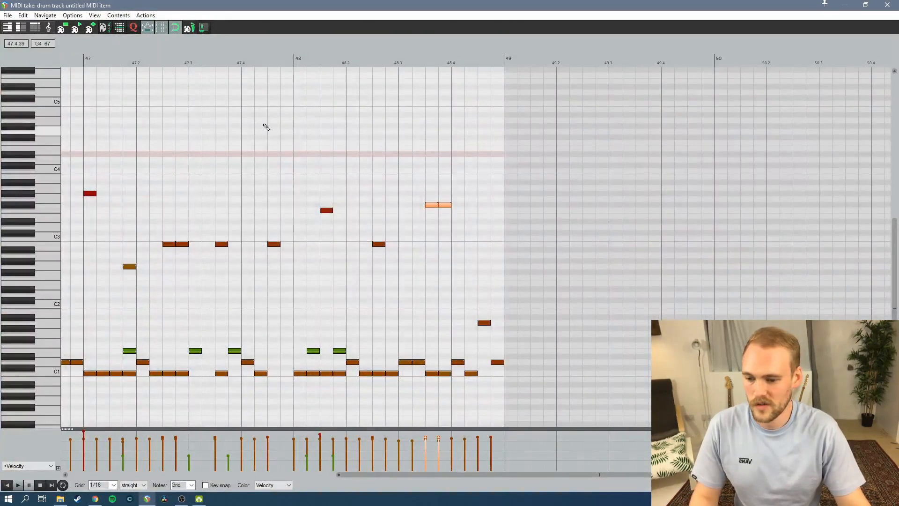
click(887, 5)
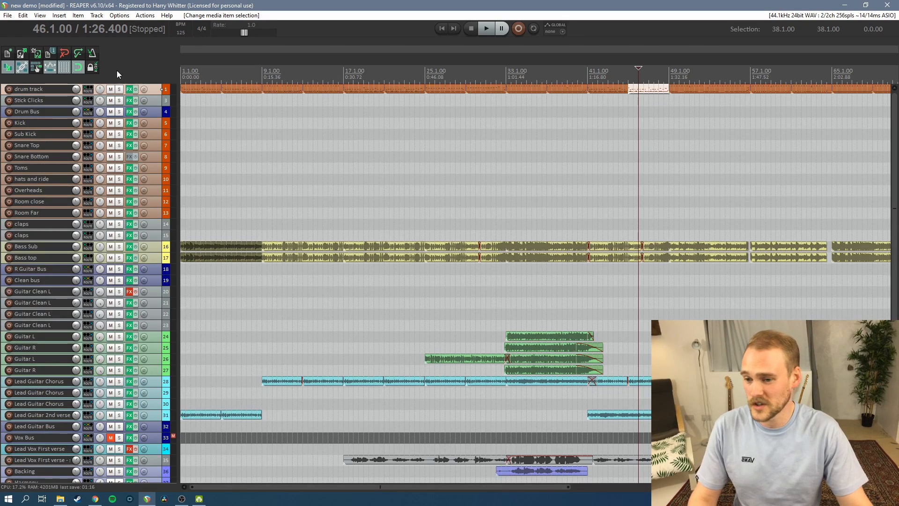
Play the song from bar 9 with the drum track briefly soloed, continue listening from bar 18, and stop playback
click(200, 76)
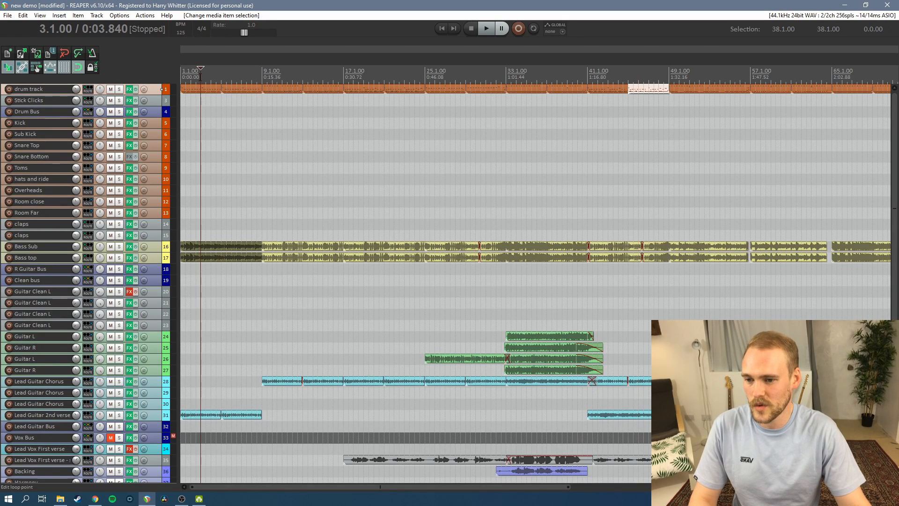
click(262, 74)
key(space)
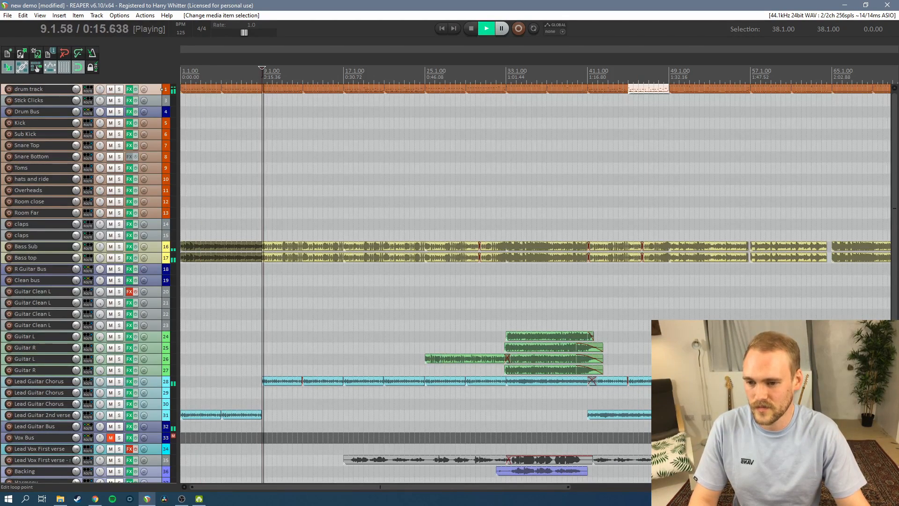
click(120, 90)
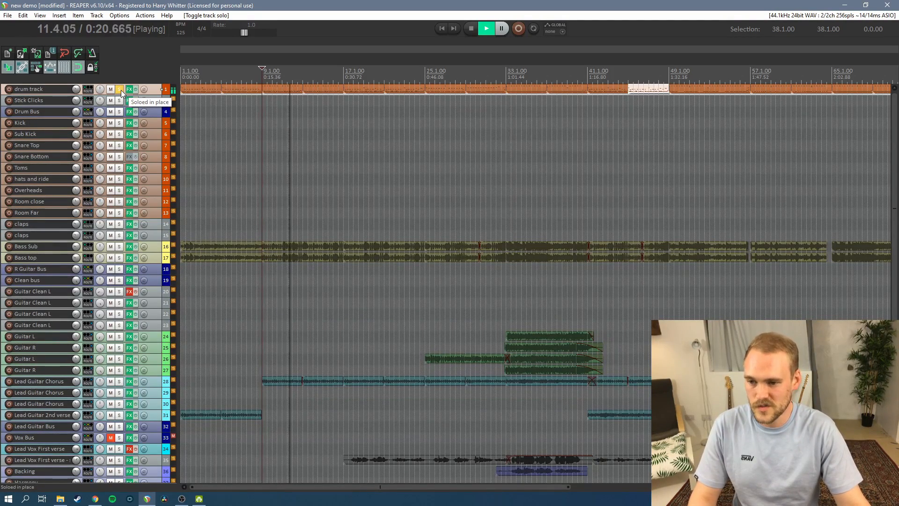
click(120, 90)
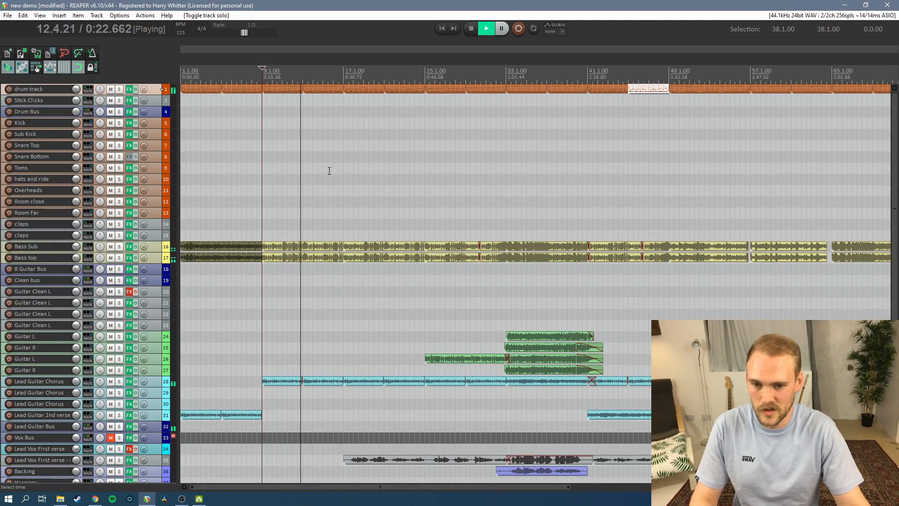
click(354, 71)
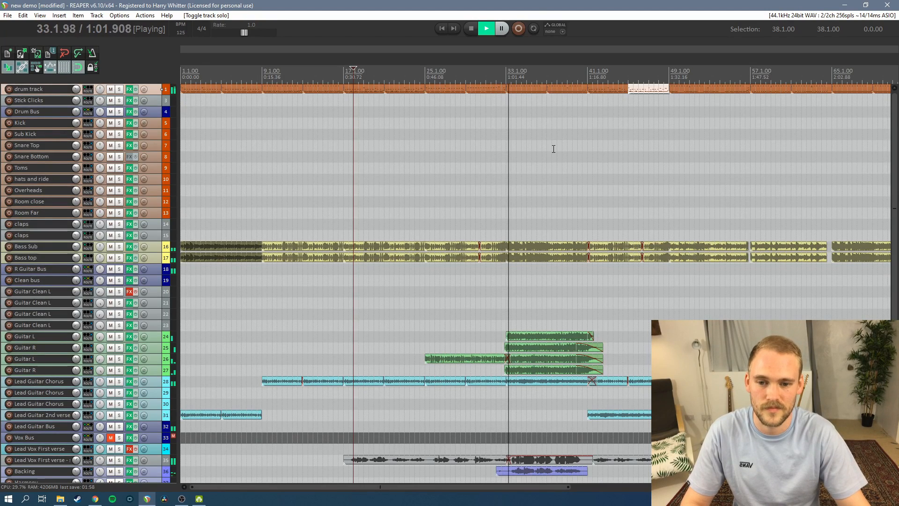
key(space)
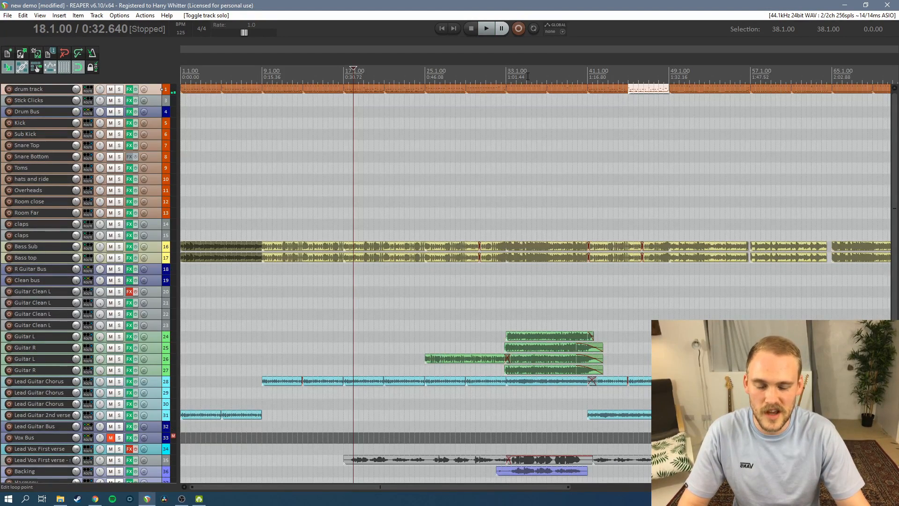
Play the song from bar 42, skipping ahead to bar 45 and to position 48.3.00, and stop playback
click(598, 75)
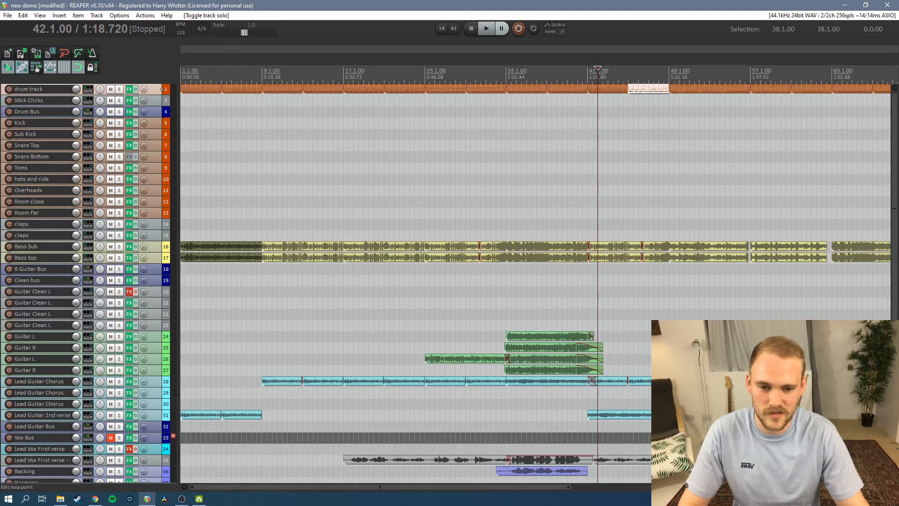
key(space)
click(634, 73)
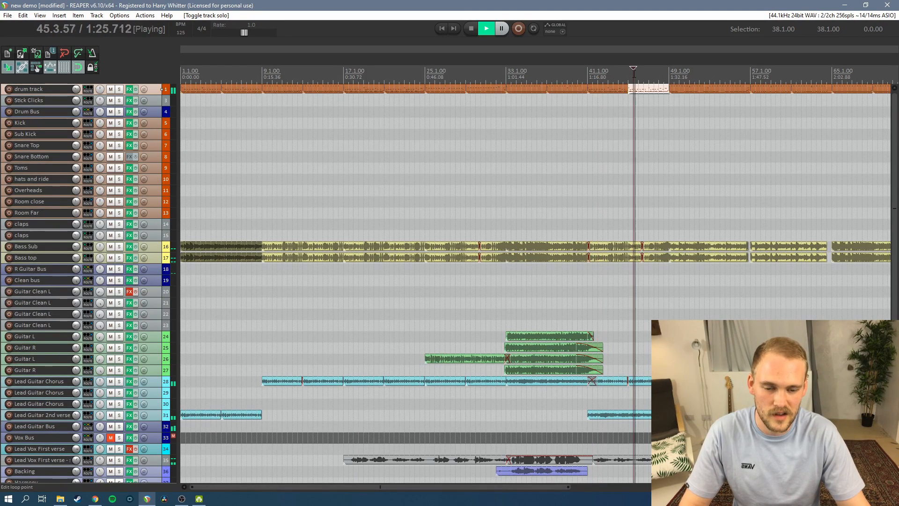
click(664, 72)
key(space)
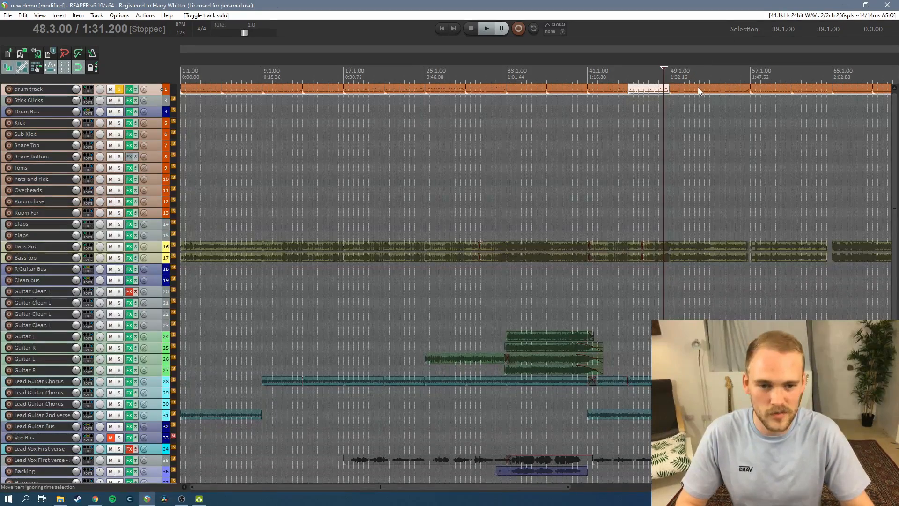
Review the drum item at bar 49 in the MIDI editor while playing it, and unsolo the drum track to hear the full mix
double_click(697, 88)
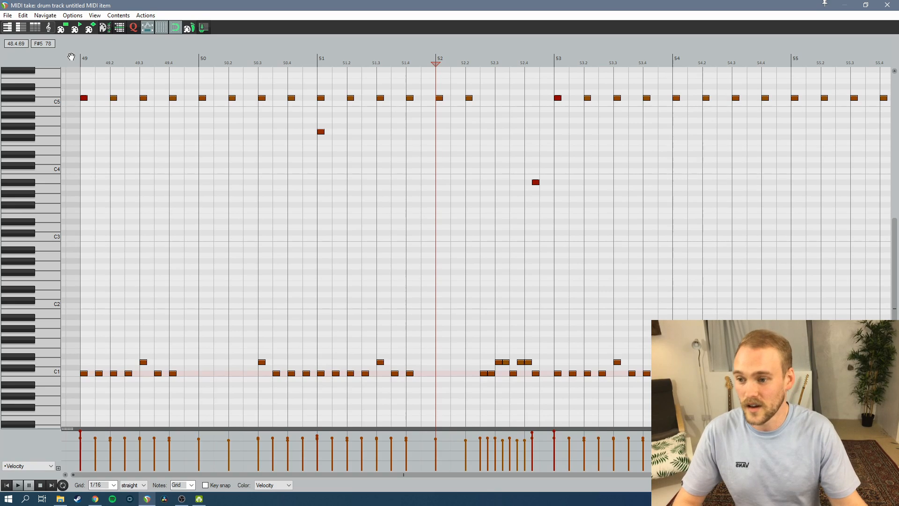
click(71, 57)
key(space)
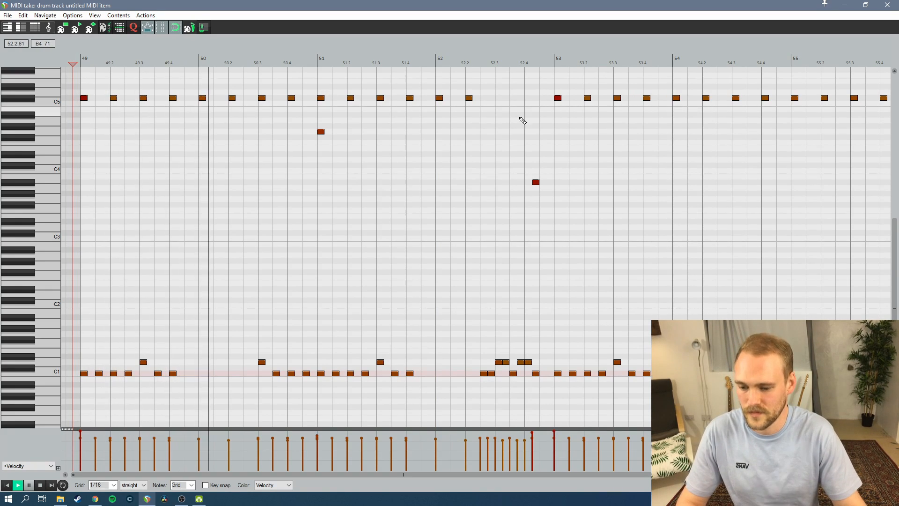
click(887, 4)
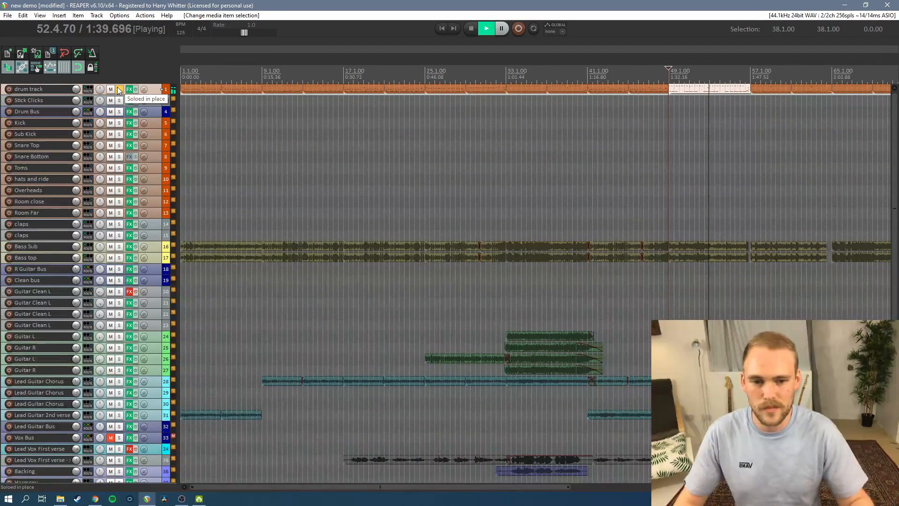
click(119, 89)
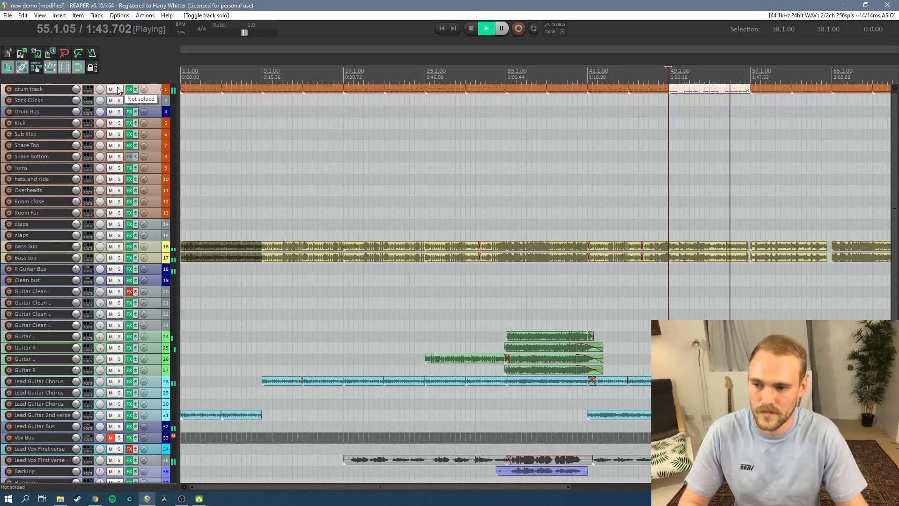
key(space)
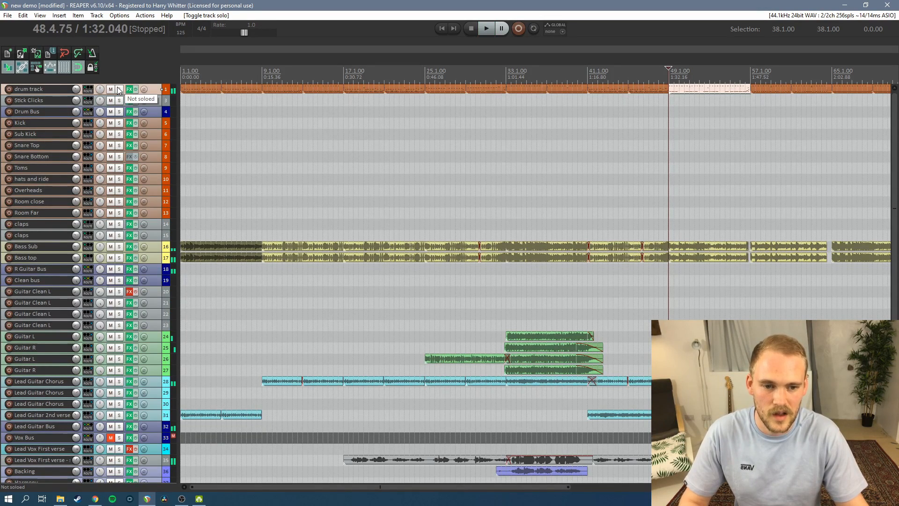
Play the full mix from bar 63 into the section at bar 65, and stop playback
drag(388, 487, 502, 487)
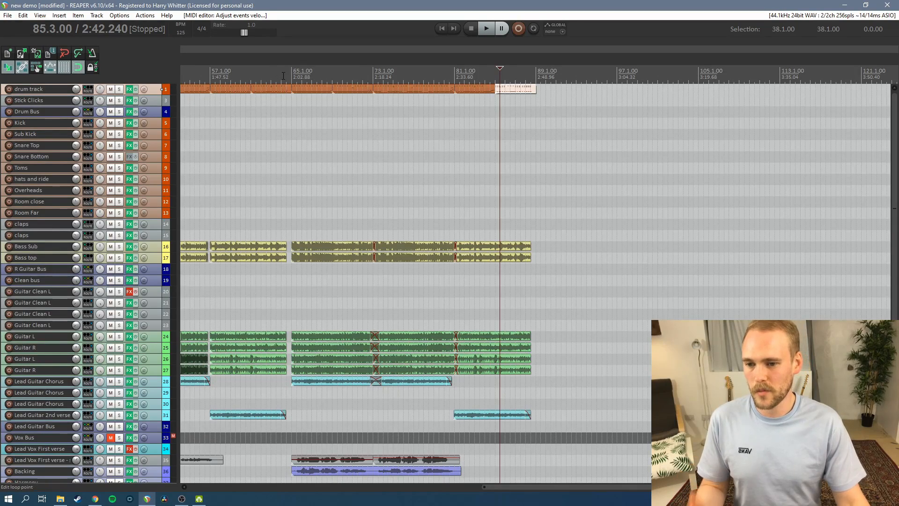
click(271, 75)
key(space)
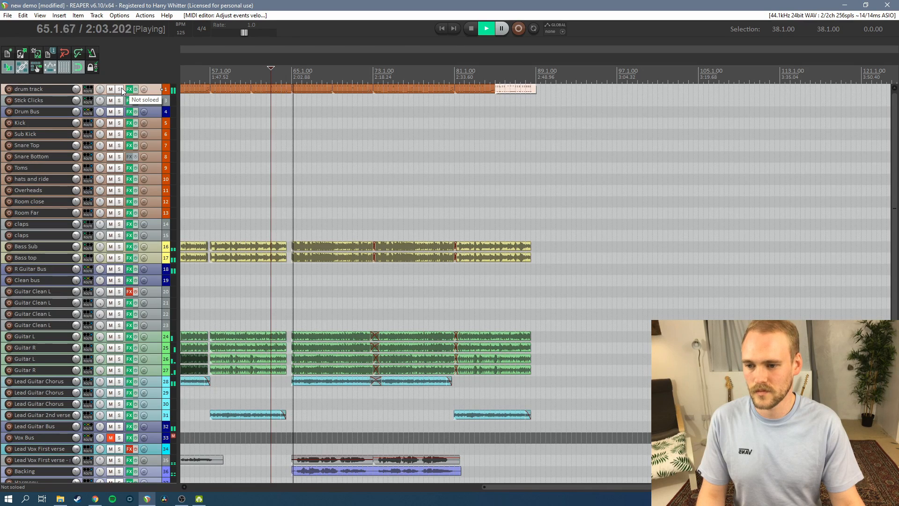
key(space)
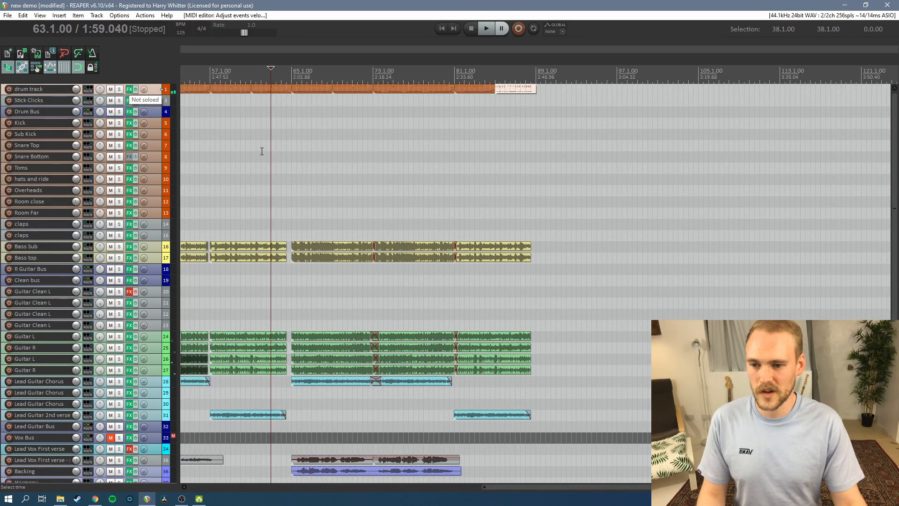
Solo the Kick Sum channel in the drum track's Kontakt kick mixer, and close the plugin window
drag(600, 487, 334, 116)
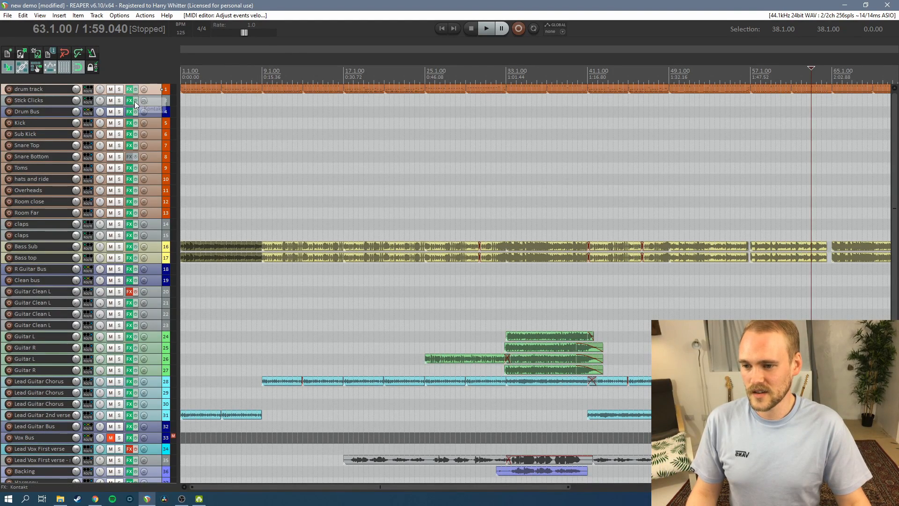
click(130, 89)
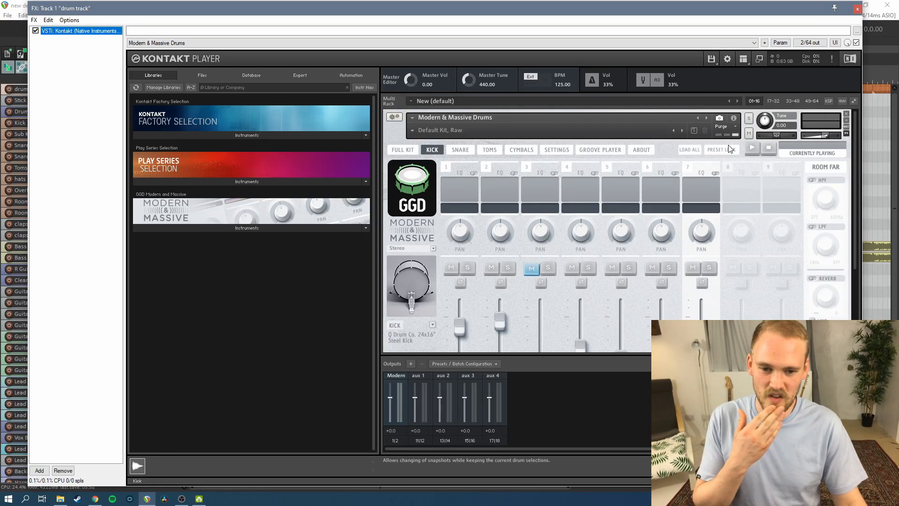
click(433, 147)
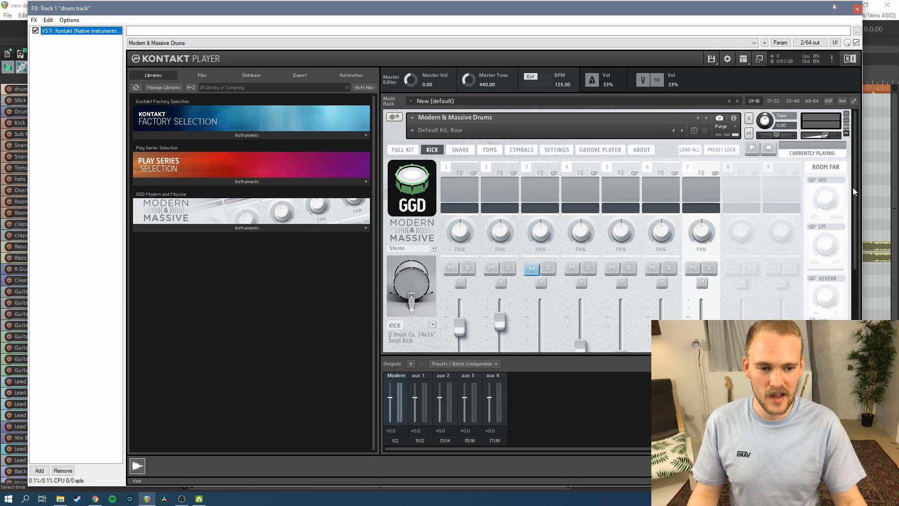
drag(855, 187, 844, 246)
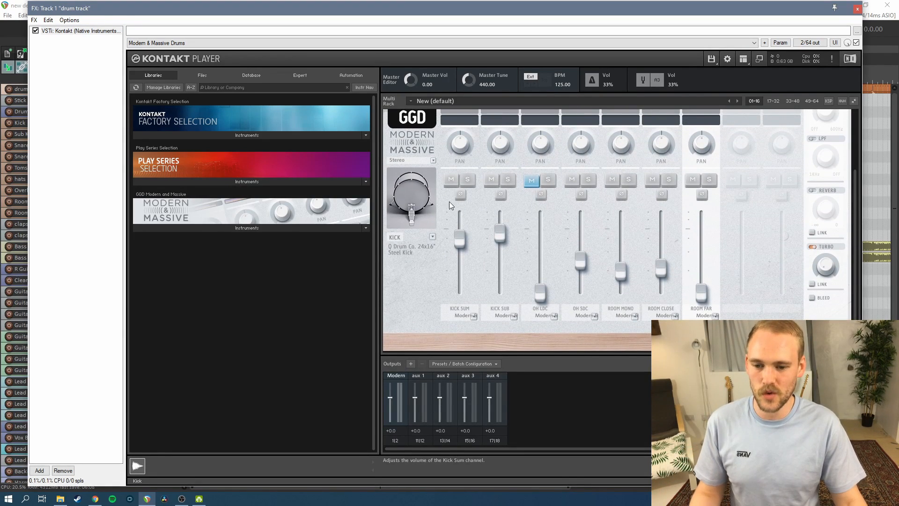
click(468, 181)
click(857, 8)
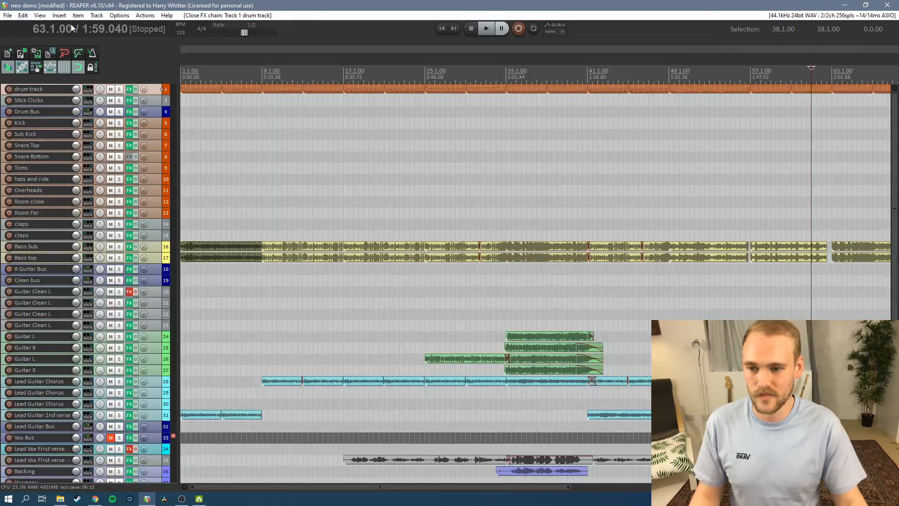
Render the drum track to a mono stem track, muting the original
right_click(156, 88)
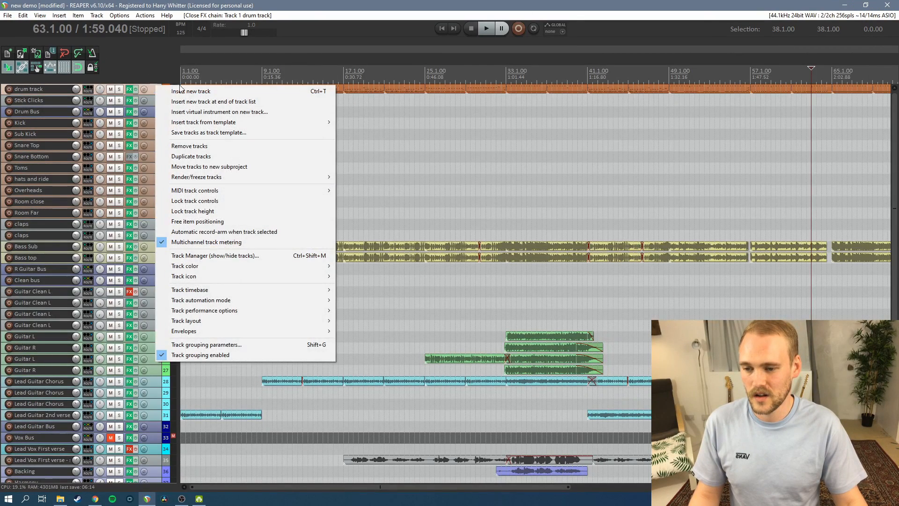
mouse_move(216, 179)
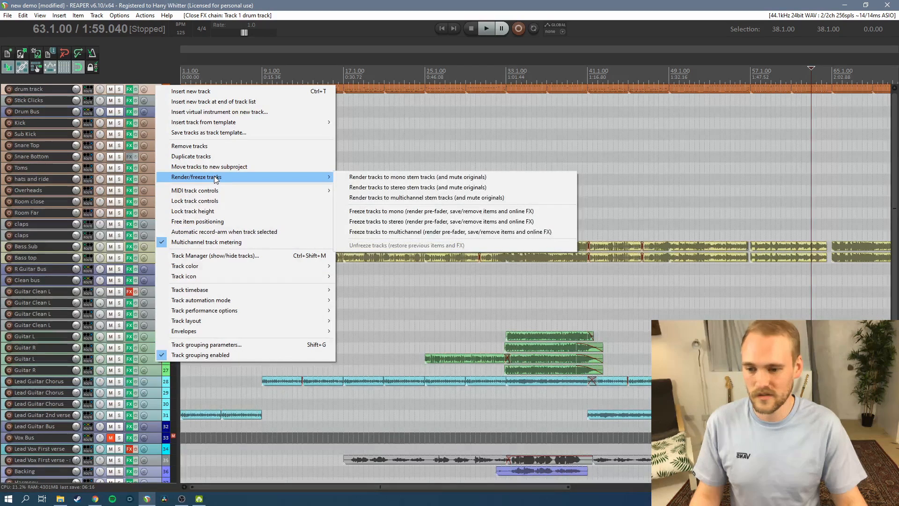
click(372, 180)
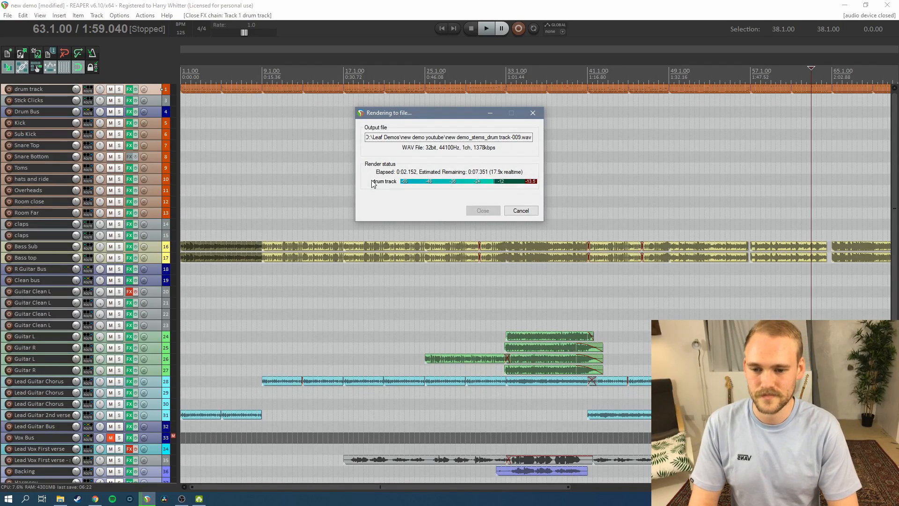
Move the rendered audio item from the stem track onto the Kick track, and solo the Kick track
drag(238, 87, 238, 134)
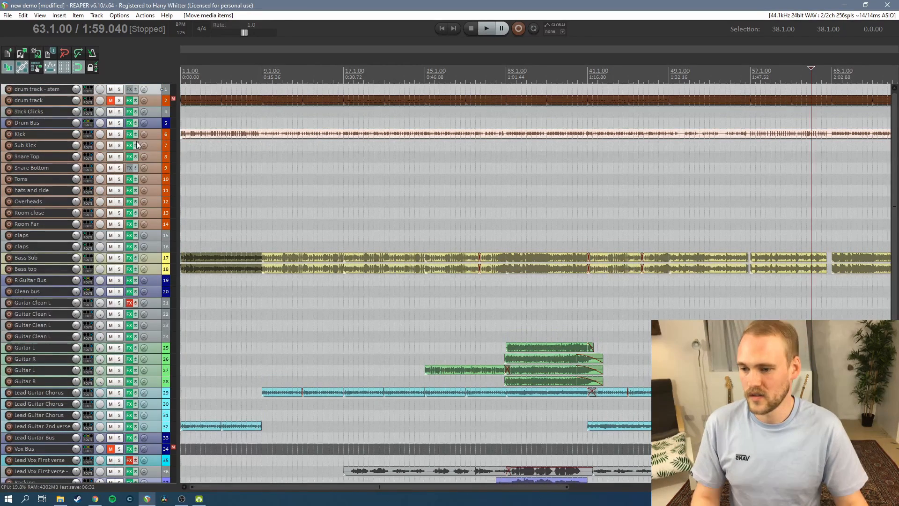
click(119, 136)
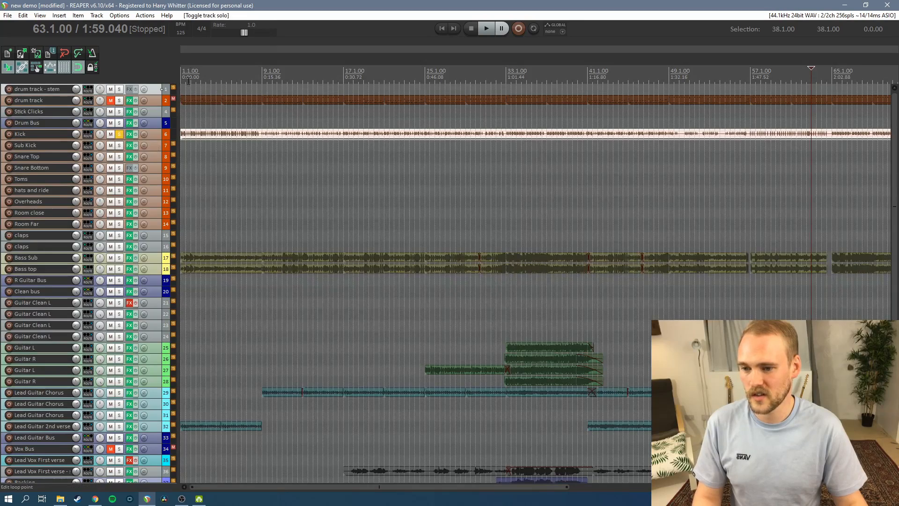
Play the soloed Kick track from the song's start, from bar 10 and from bar 21, and stop playback
key(Home)
key(space)
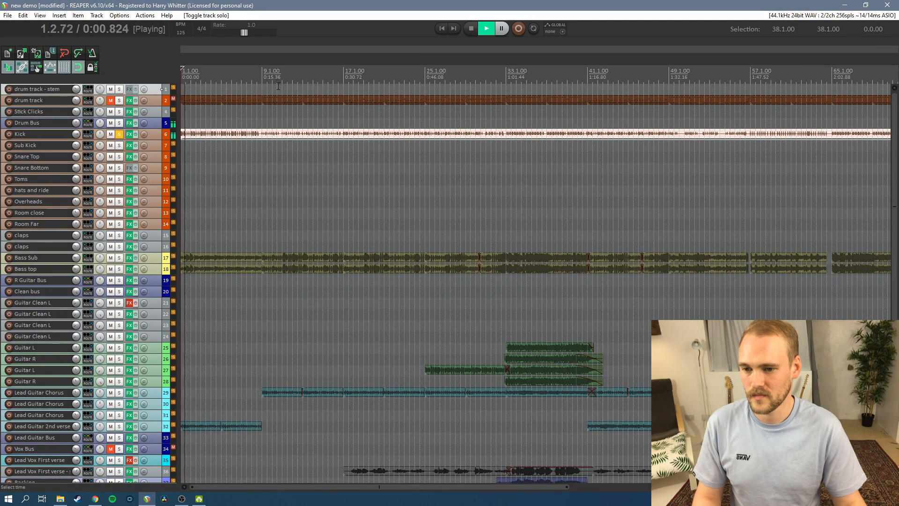
click(272, 76)
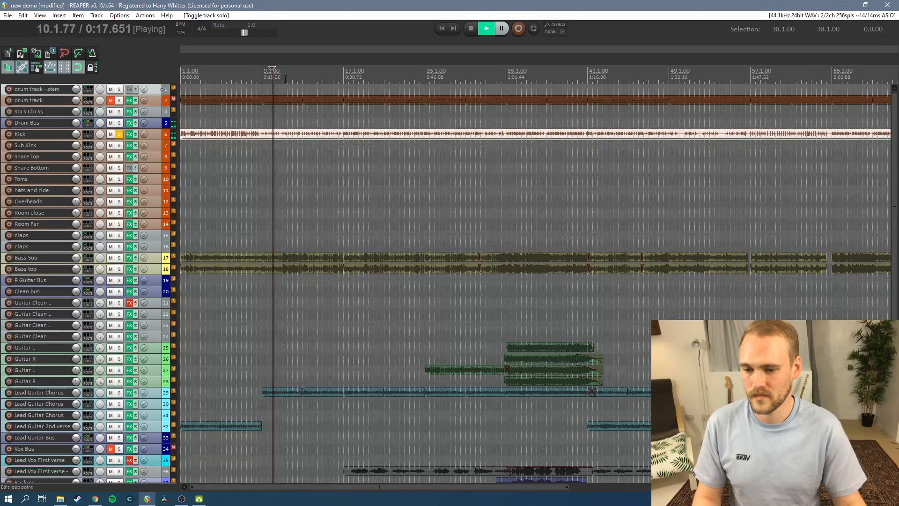
click(384, 76)
key(space)
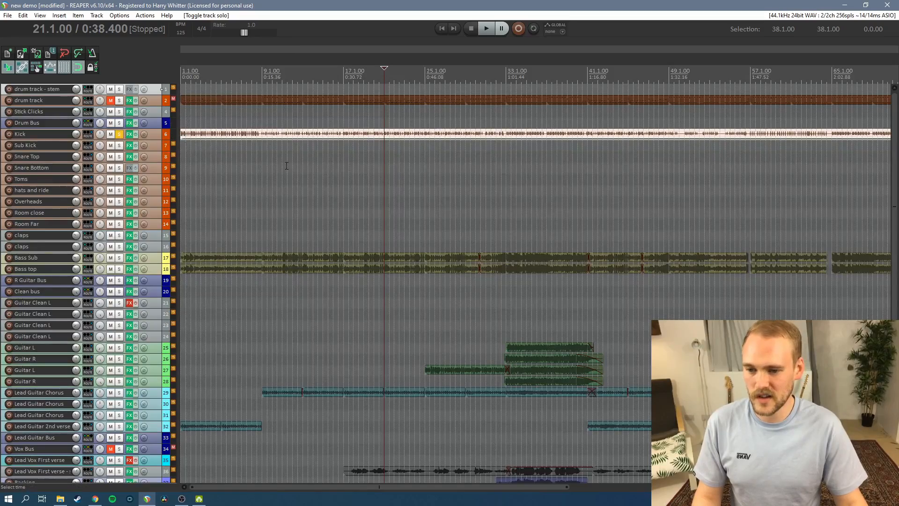
Switch the solo from the Kick Sum channel to the Kick Sub channel in the drum track's Kontakt kick mixer, and close the plugin window
scroll(569, 182, up, 3)
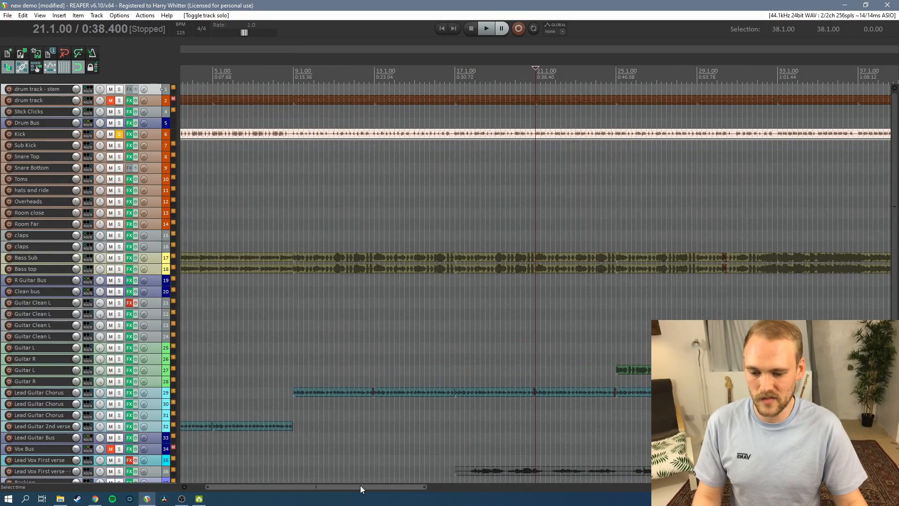
drag(361, 486, 706, 501)
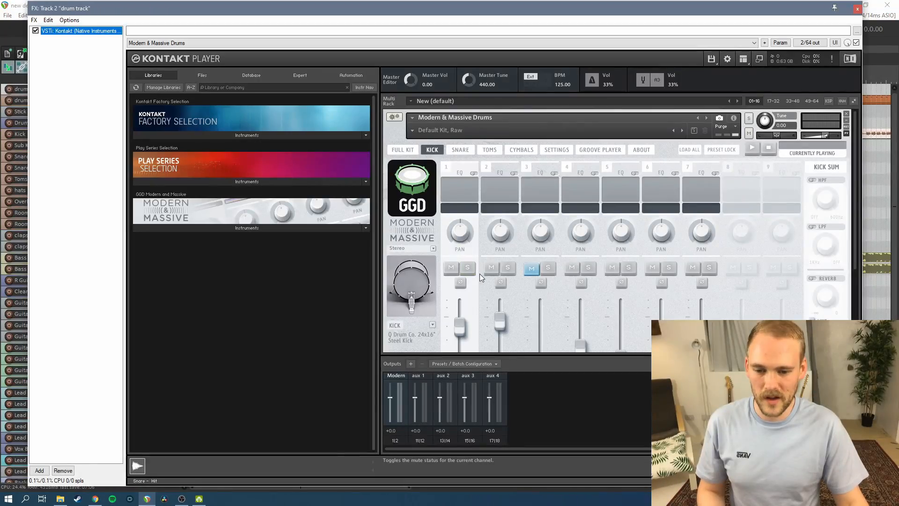
click(468, 268)
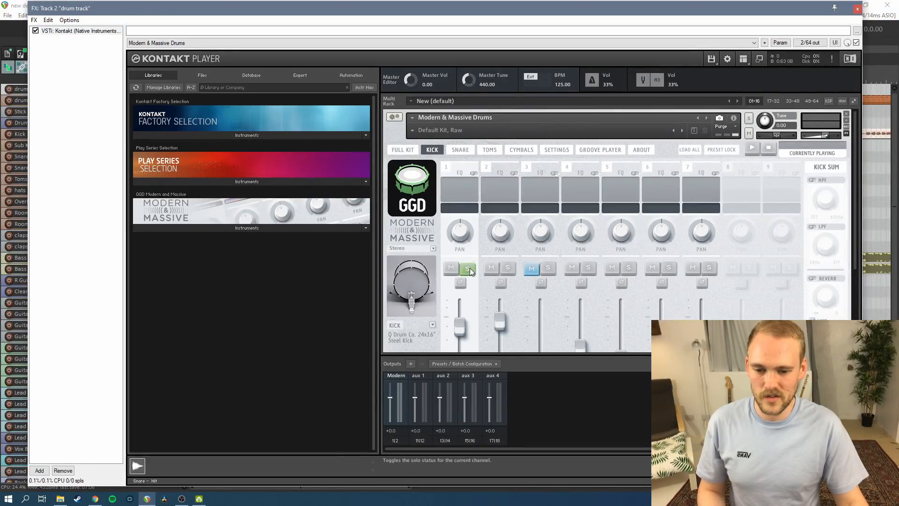
click(468, 268)
mouse_move(564, 17)
mouse_down()
mouse_move(557, 215)
mouse_move(550, 21)
mouse_up()
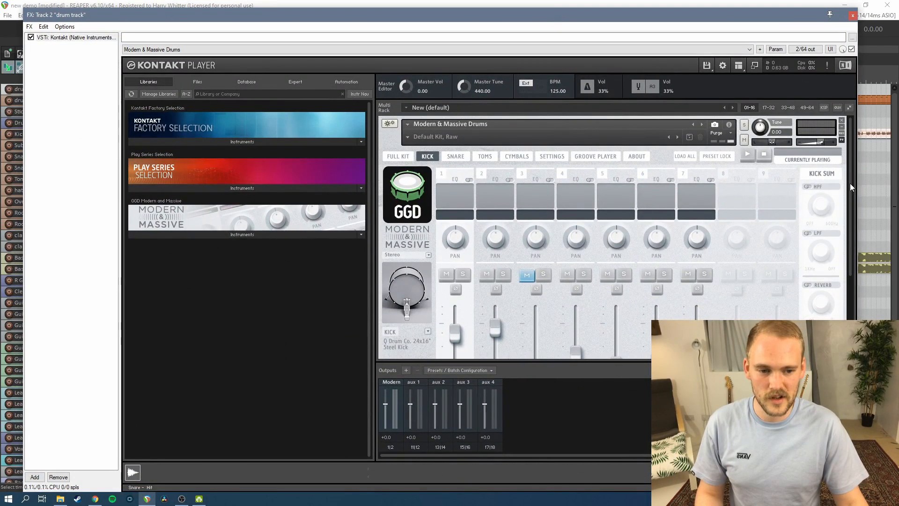
scroll(851, 187, down, 3)
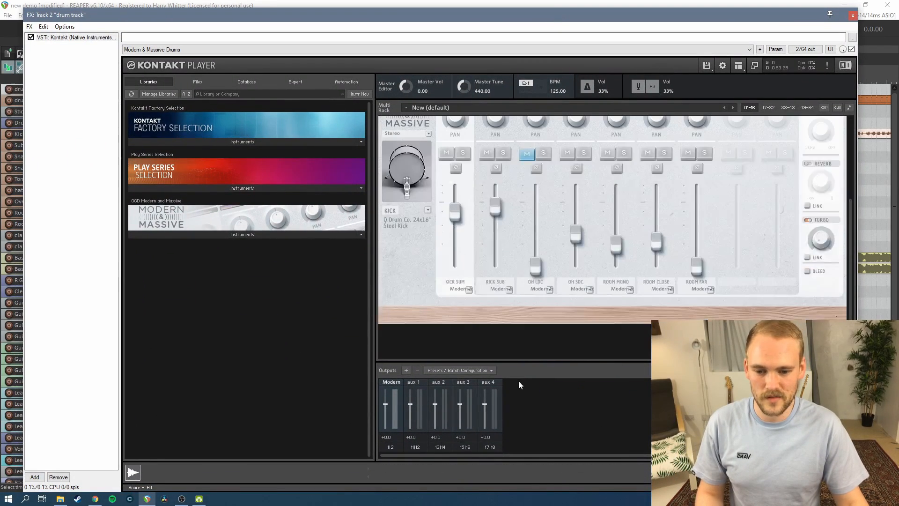
click(507, 153)
click(853, 15)
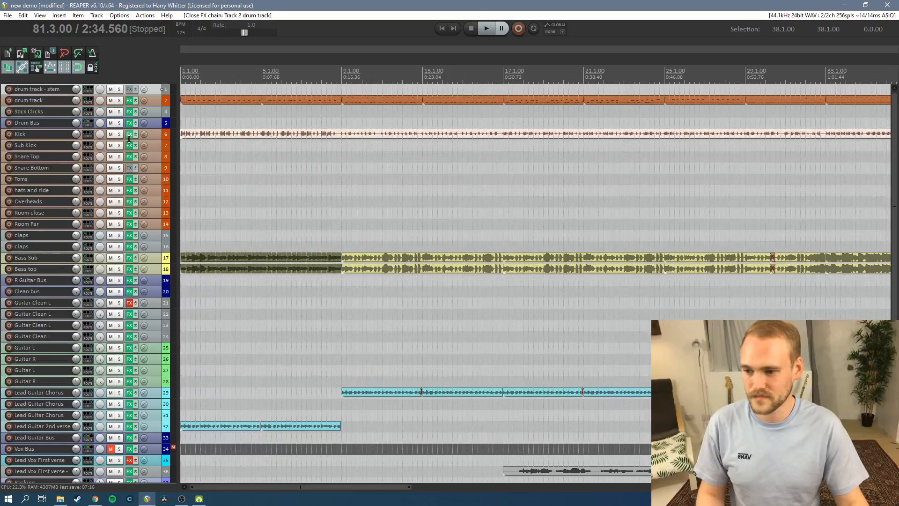
Remove the emptied drum stem track, and render the drum track to a new mono stem track, muting the original
right_click(156, 90)
click(205, 151)
right_click(152, 89)
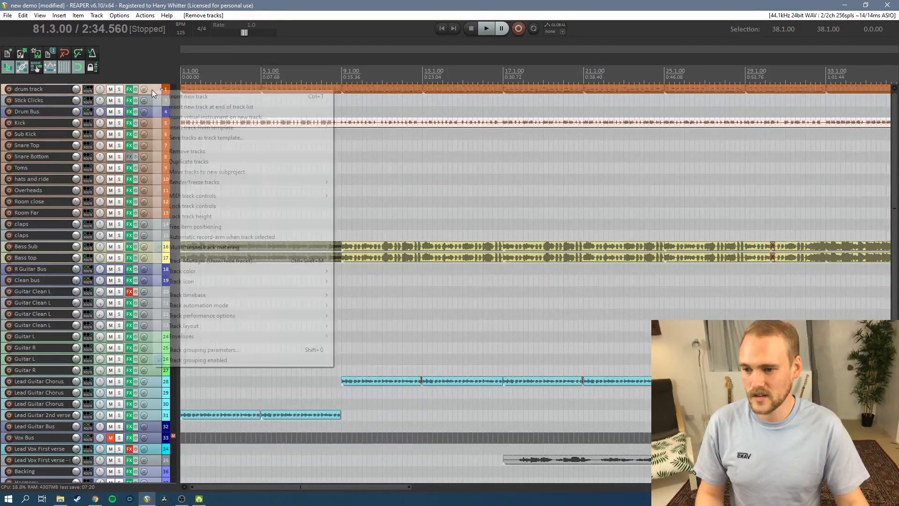
mouse_move(227, 182)
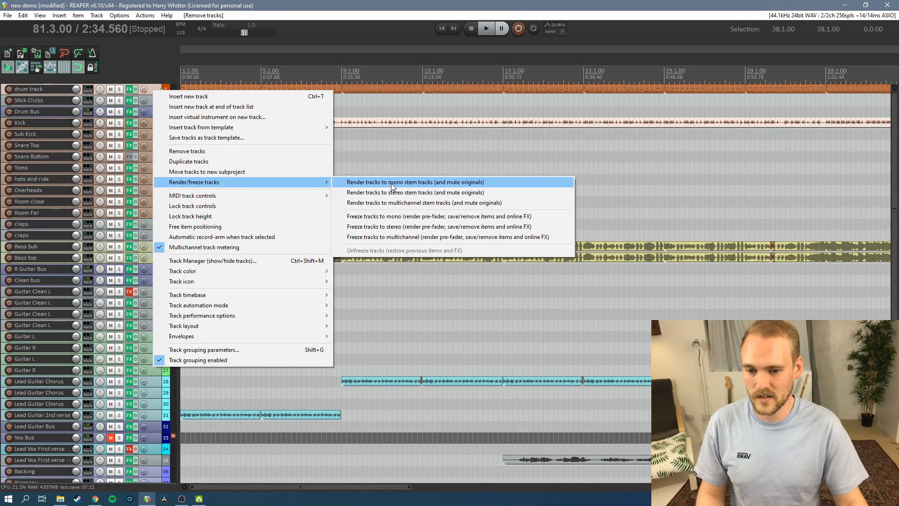
click(392, 185)
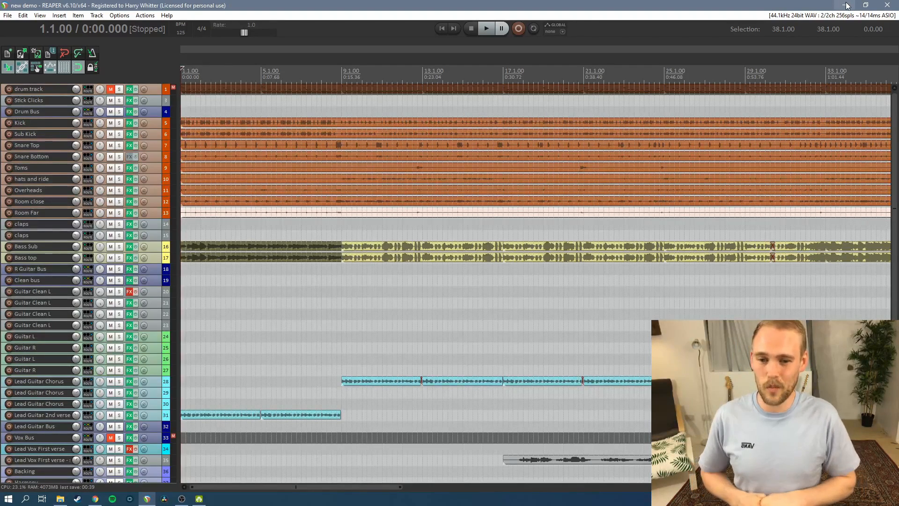
Solo the Kick track, add the Snare Top track to the solo, and listen to them near the song's start
click(119, 124)
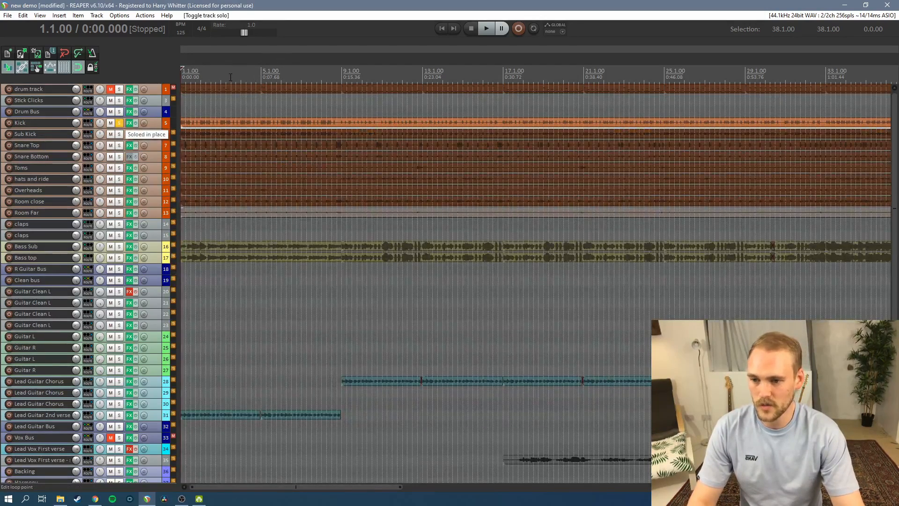
key(space)
key(space)
click(119, 146)
key(space)
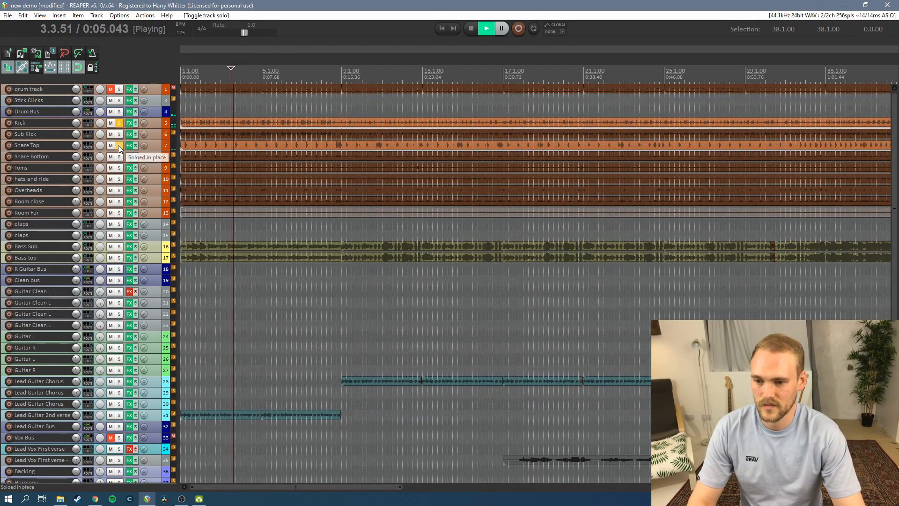
key(space)
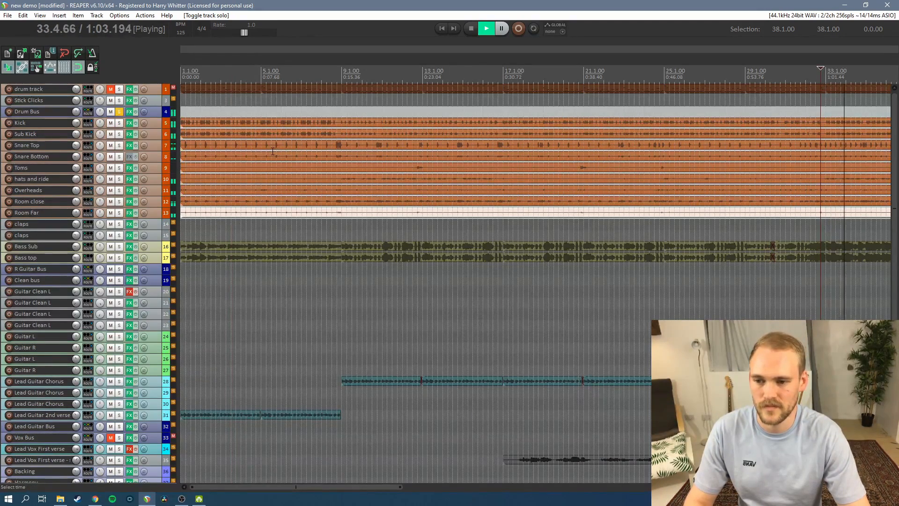
Play the full mix with the rendered drum tracks around bar 33 and from bar 49, and stop playback
key(space)
scroll(119, 99, down, 1)
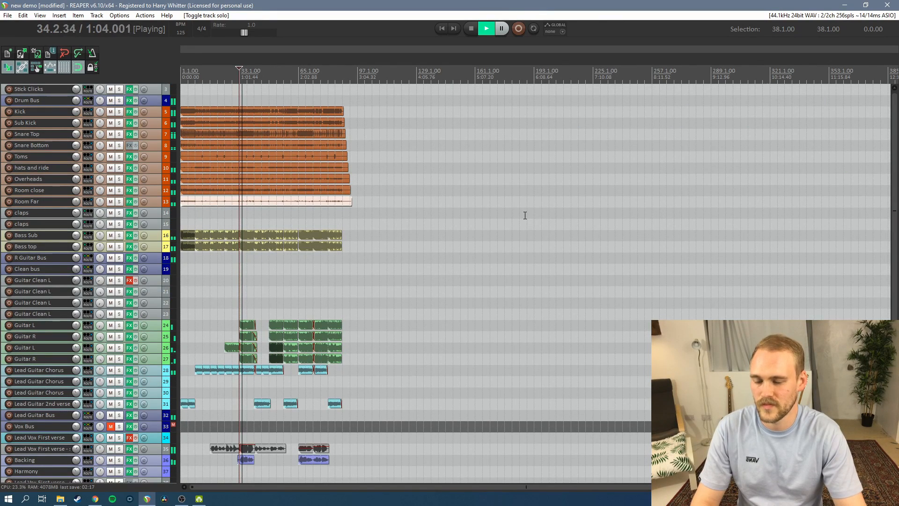
click(269, 82)
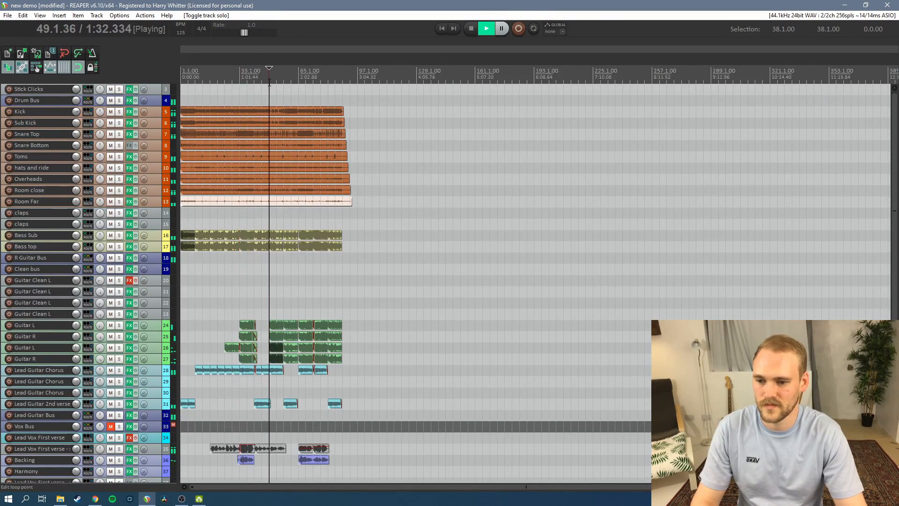
key(space)
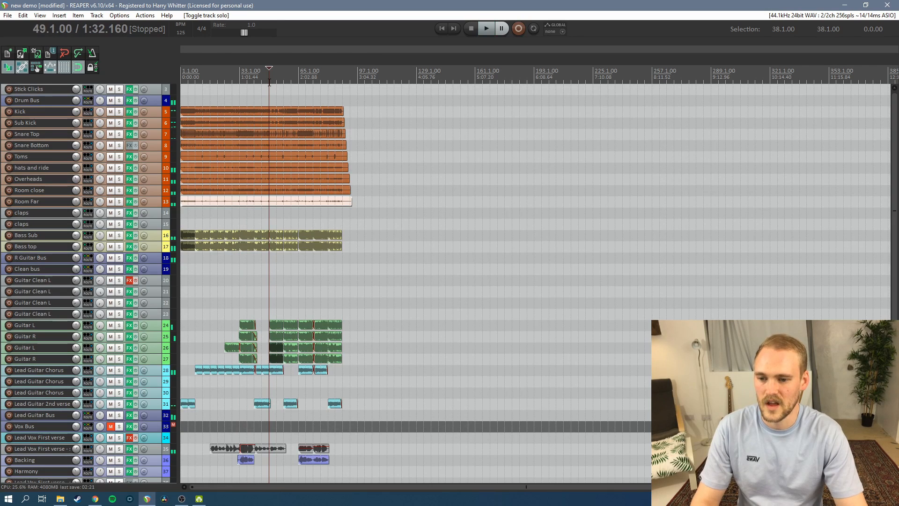